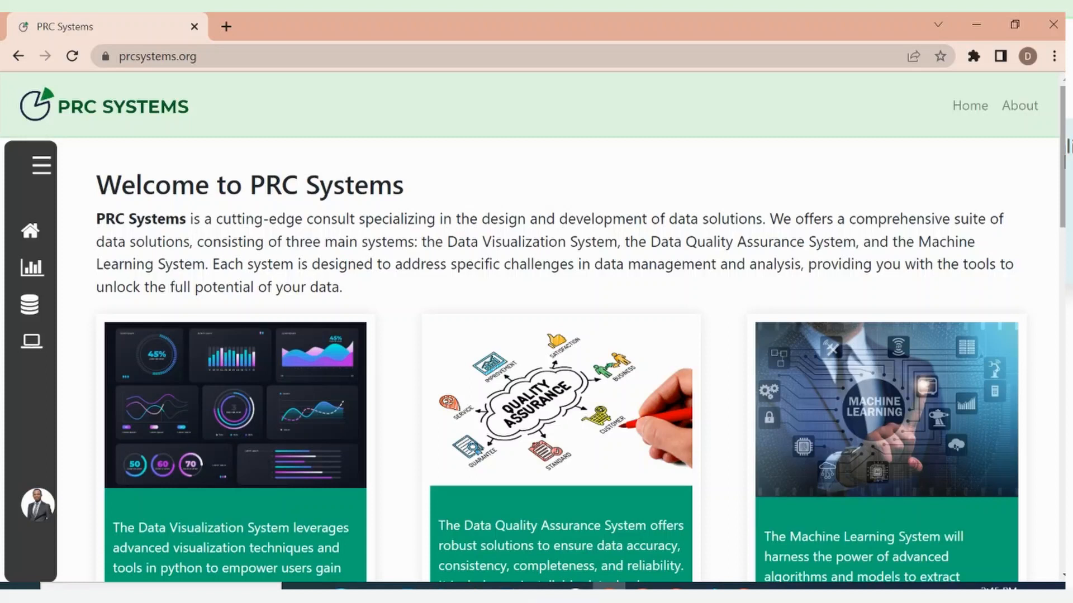
{"action": "left_click_drag", "start_coordinate": [1063, 157], "coordinate": [1063, 220]}
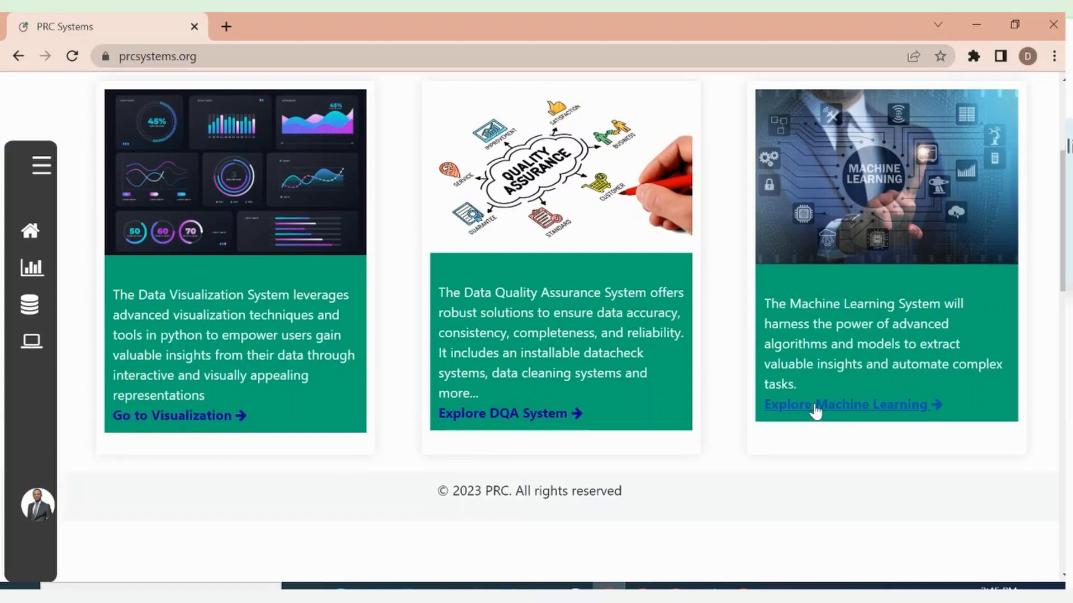
{"action": "left_click_drag", "start_coordinate": [1063, 263], "coordinate": [1054, 187]}
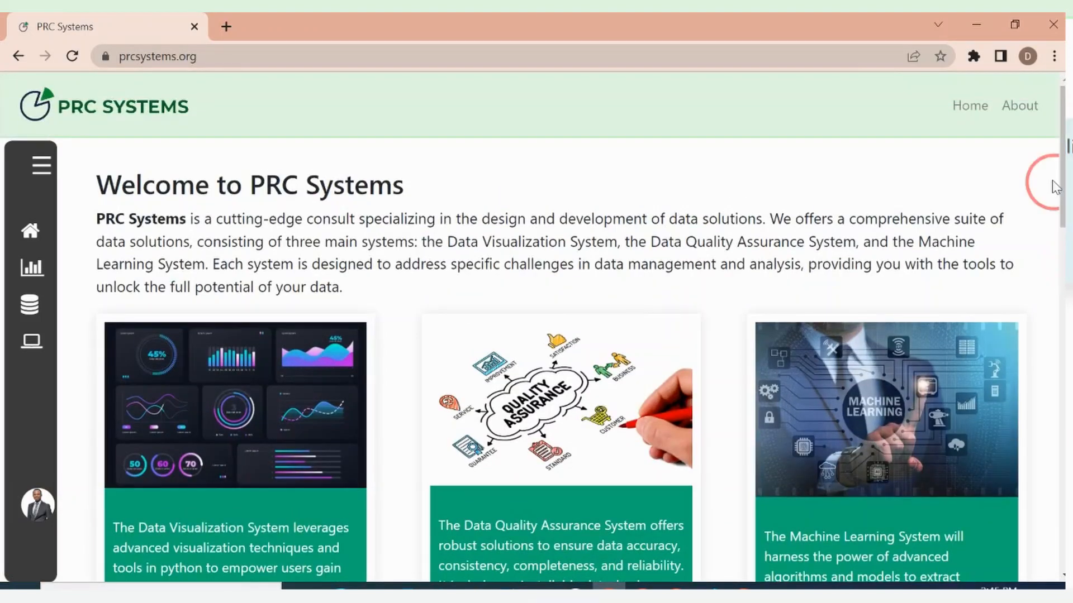
Open the site prcsystems.org in a new browser tab
{"action": "left_click", "coordinate": [235, 23]}
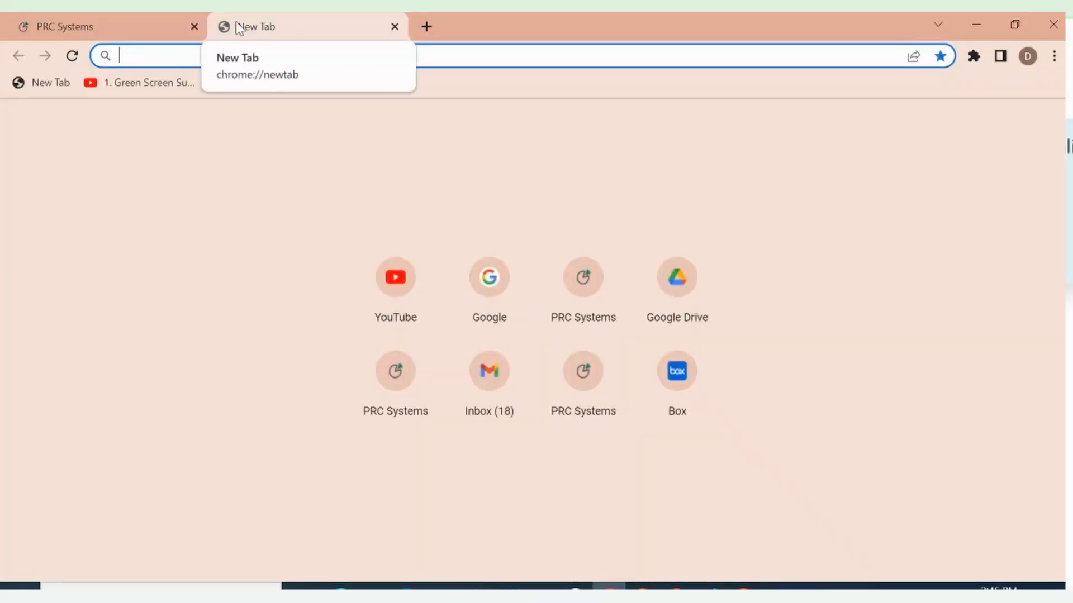
{"action": "type", "text": "pr"}
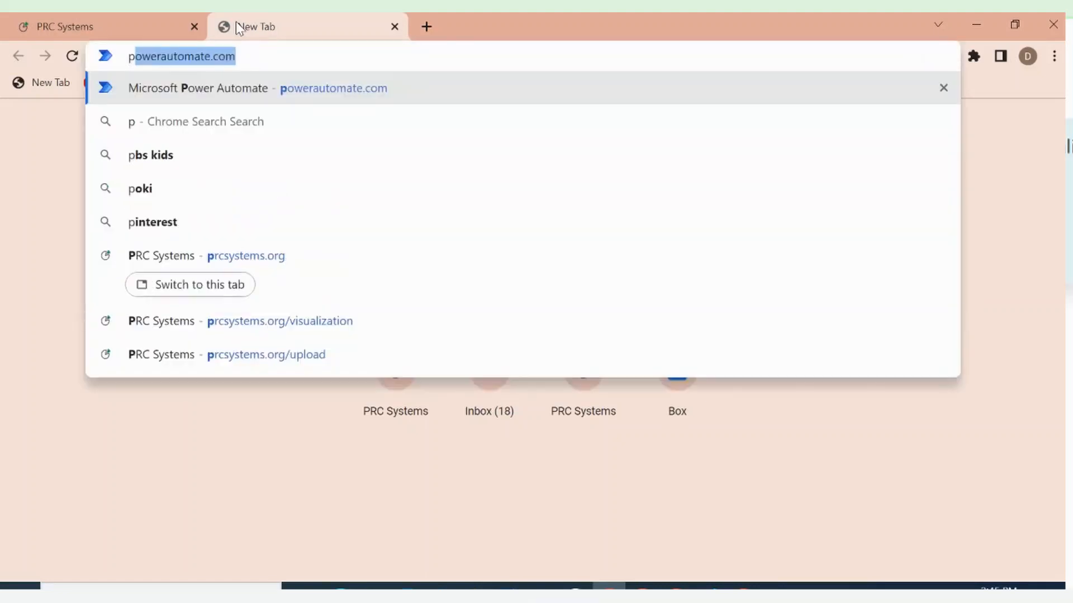
{"action": "type", "text": "c"}
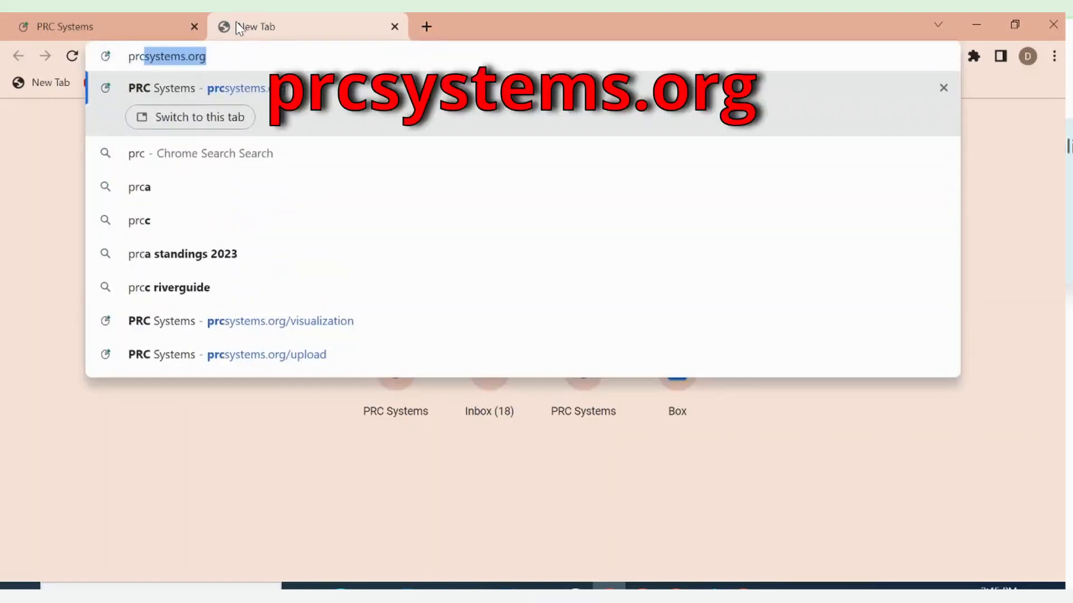
{"action": "type", "text": "systen"}
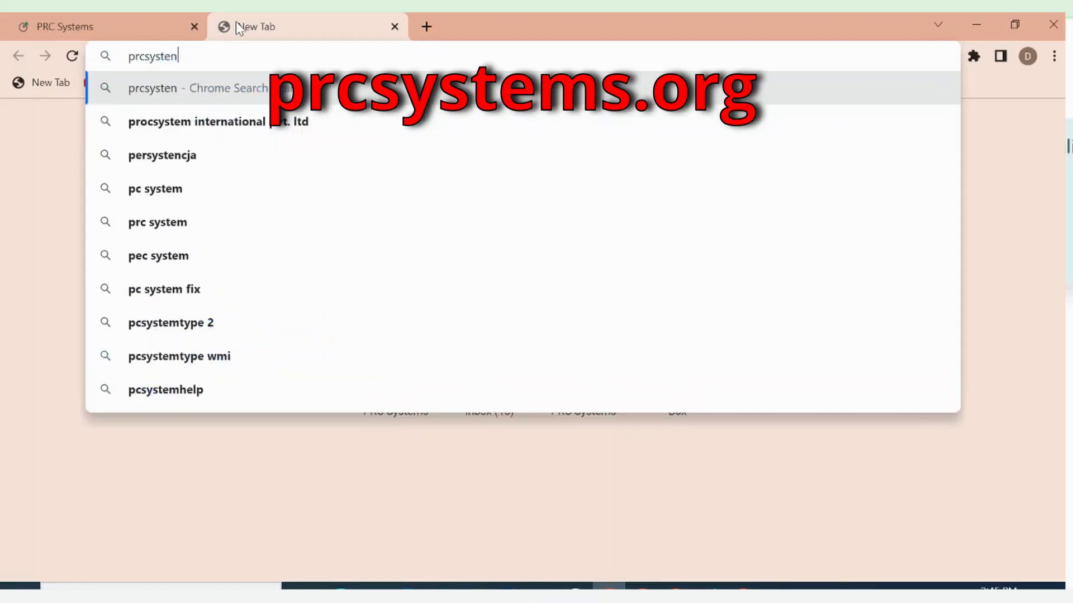
{"action": "key", "text": "BackSpace"}
{"action": "type", "text": "ms"}
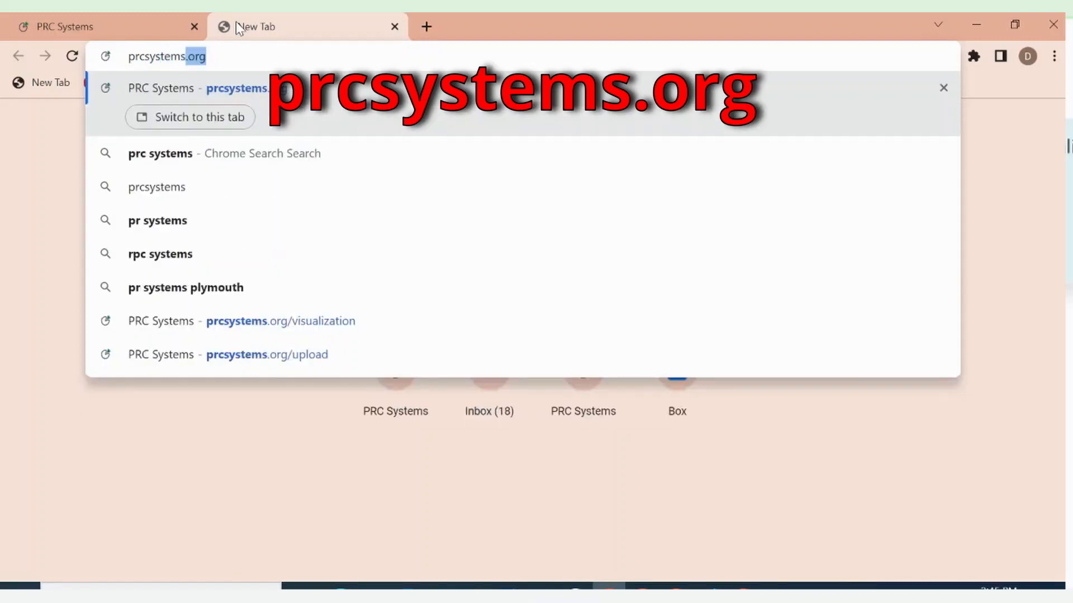
{"action": "key", "text": "Return"}
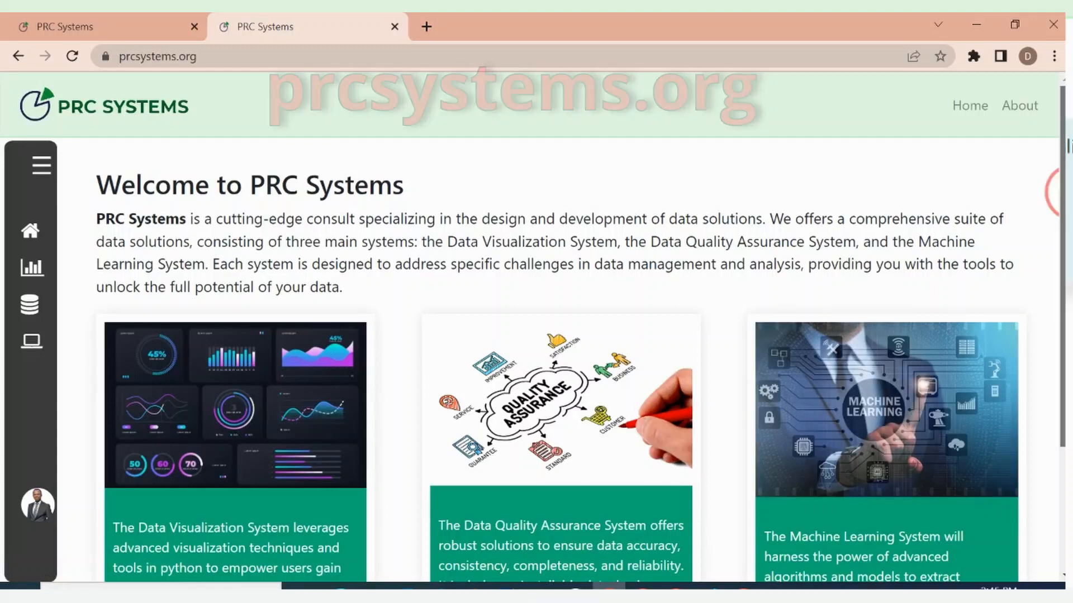
Go to the Data Visualization System from its card on the home page
{"action": "scroll", "coordinate": [1062, 193], "scroll_direction": "down", "scroll_amount": 1}
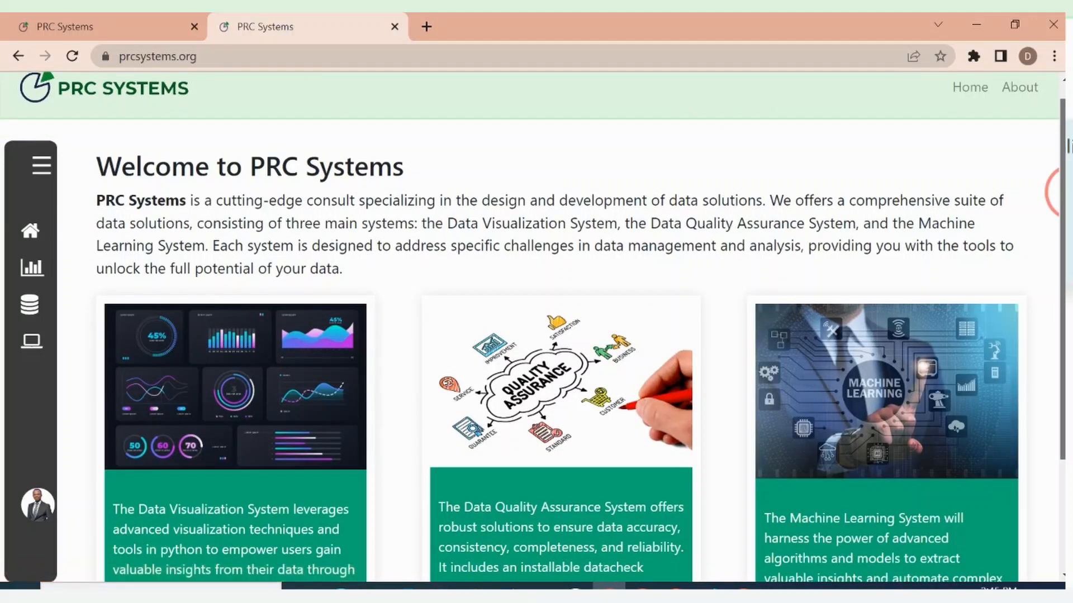
{"action": "mouse_move", "coordinate": [1063, 197]}
{"action": "left_mouse_down"}
{"action": "mouse_move", "coordinate": [1064, 186]}
{"action": "mouse_move", "coordinate": [1065, 222]}
{"action": "mouse_move", "coordinate": [1064, 167]}
{"action": "mouse_move", "coordinate": [1065, 210]}
{"action": "left_mouse_up"}
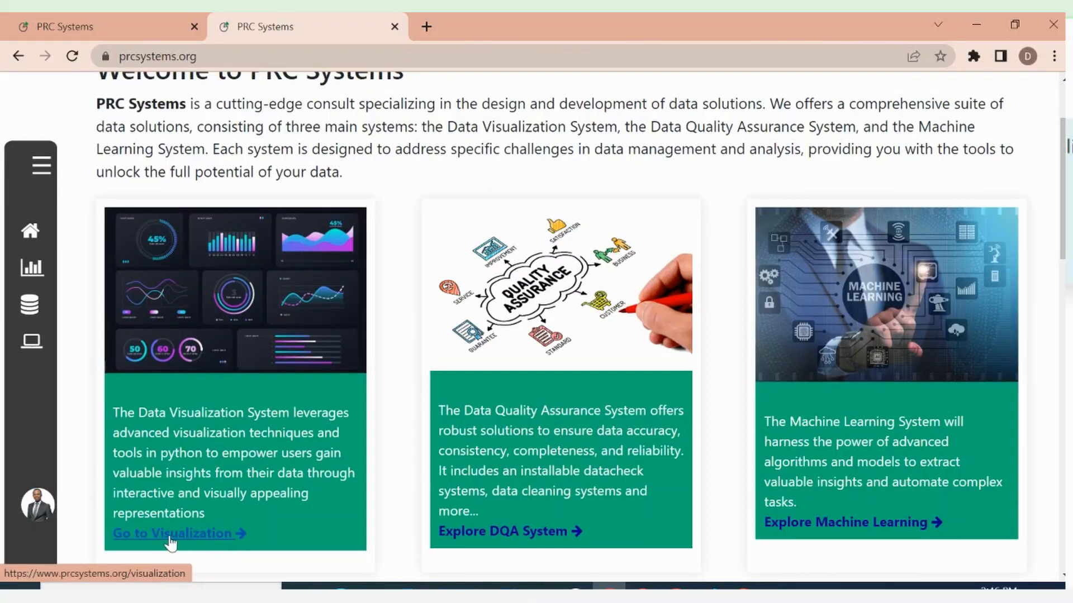
{"action": "left_click", "coordinate": [227, 280]}
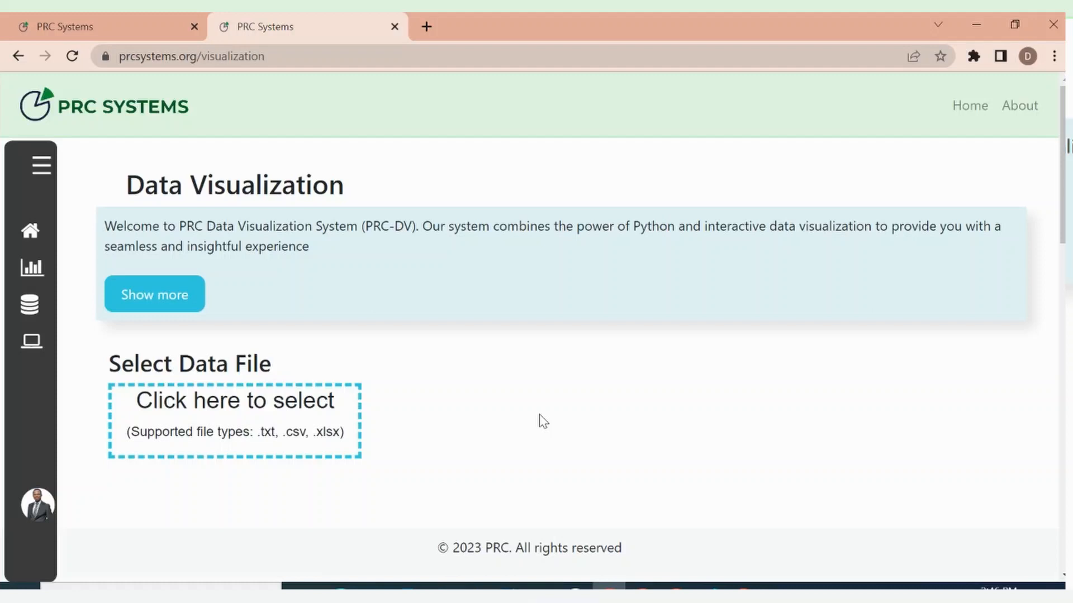
Upload Data.xlsx from the Data folder as the data file for visualization
{"action": "left_click", "coordinate": [320, 414]}
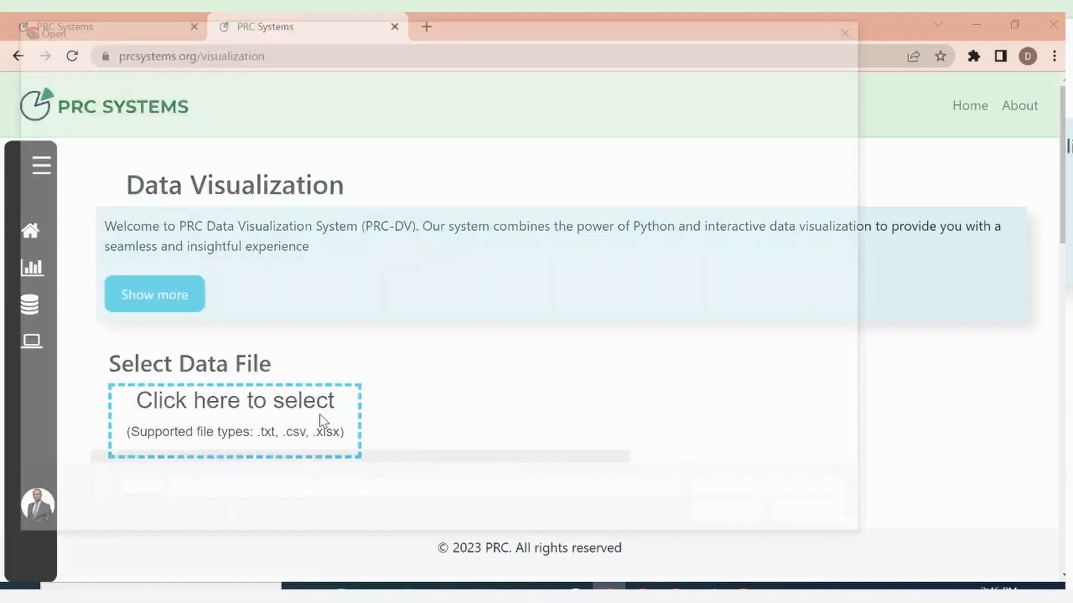
{"action": "left_click", "coordinate": [126, 140]}
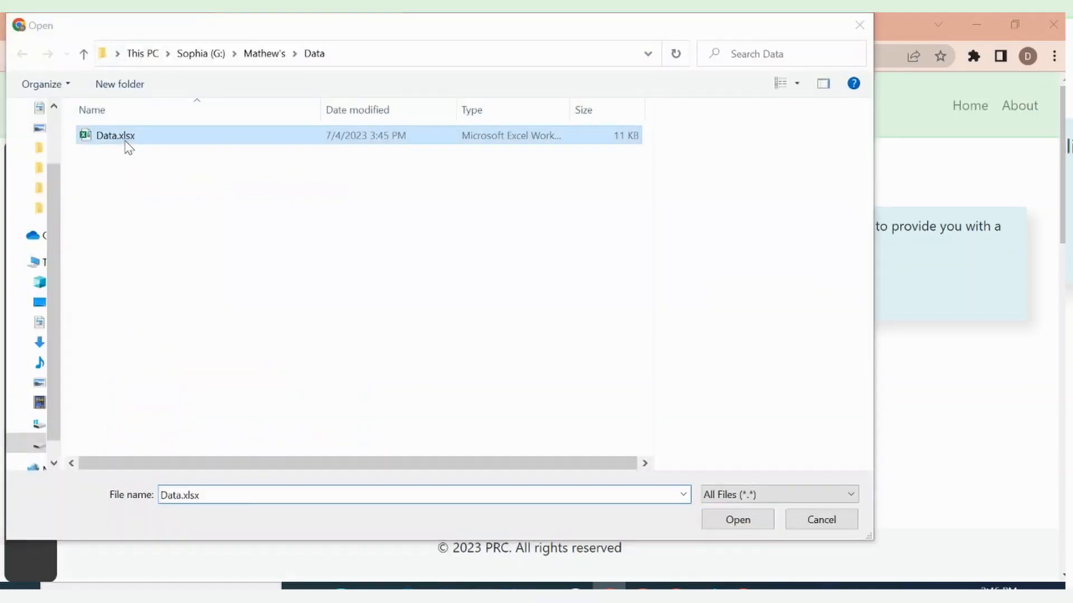
{"action": "double_click", "coordinate": [128, 141]}
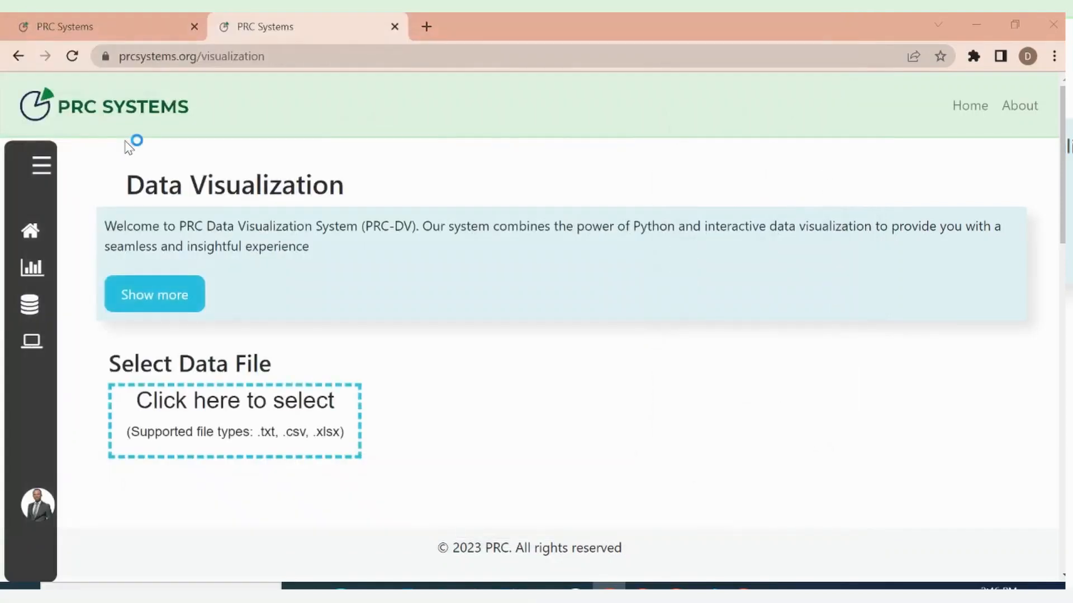
{"action": "left_click", "coordinate": [221, 420]}
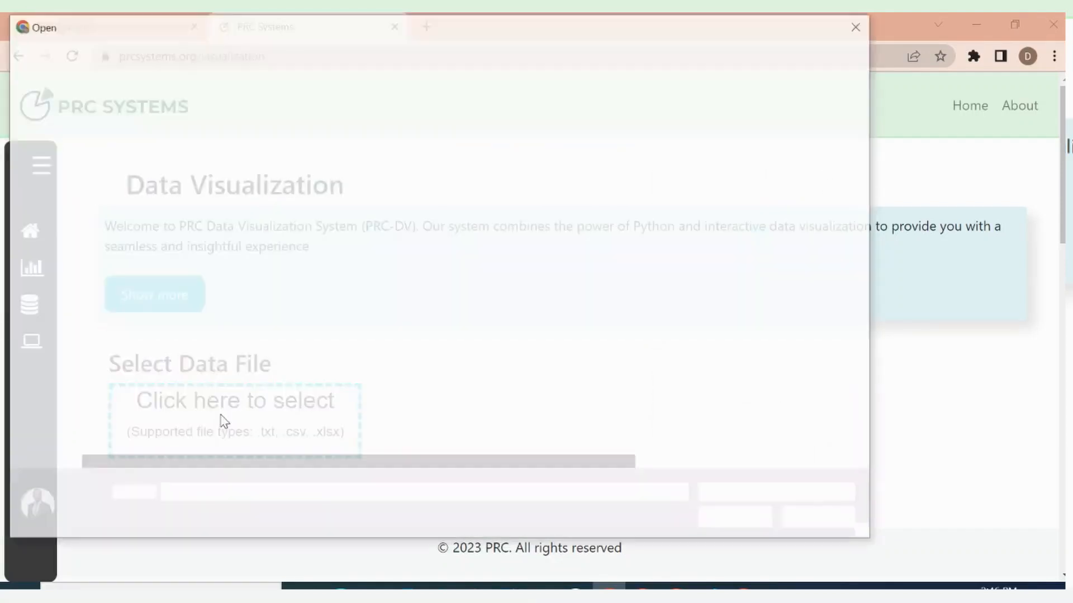
{"action": "double_click", "coordinate": [106, 138]}
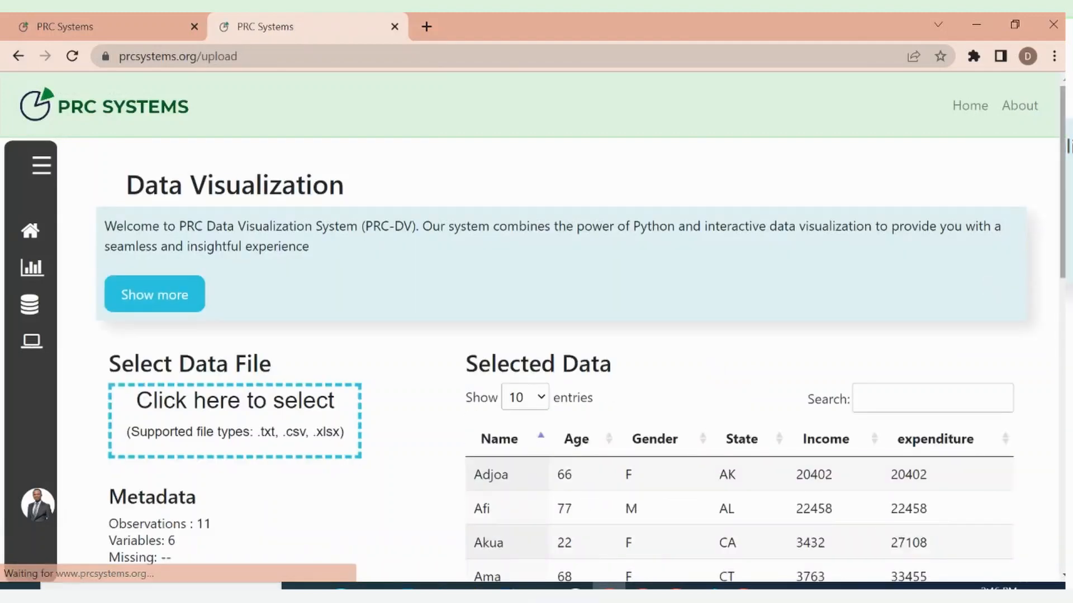
View the second page of the Selected Data table and set the table to show 50 entries
{"action": "scroll", "coordinate": [1057, 198], "scroll_direction": "down", "scroll_amount": 5}
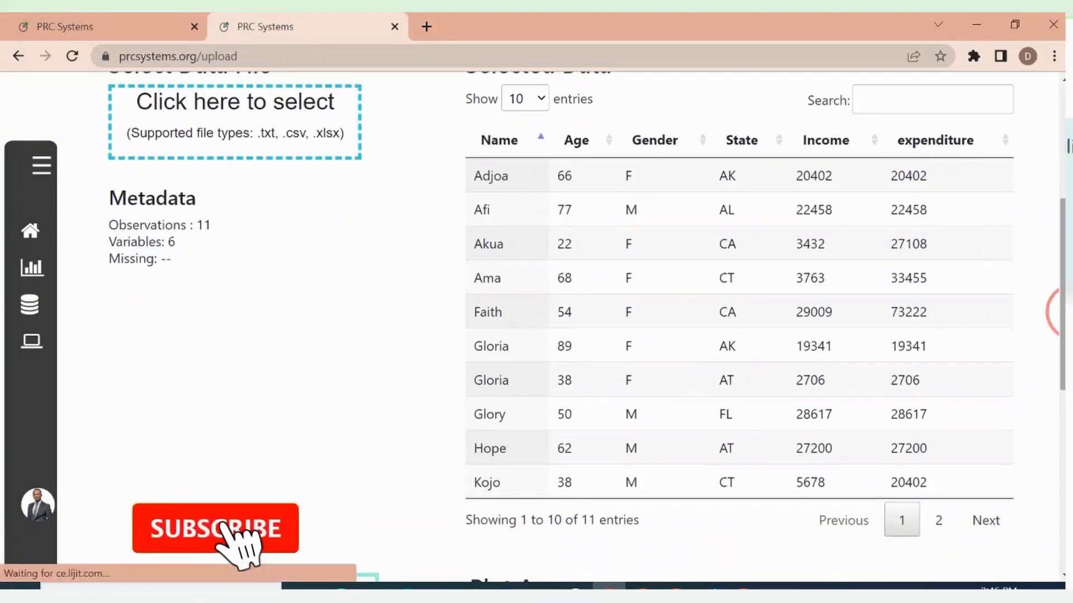
{"action": "mouse_move", "coordinate": [1063, 285]}
{"action": "left_mouse_down"}
{"action": "mouse_move", "coordinate": [1063, 265]}
{"action": "mouse_move", "coordinate": [1064, 375]}
{"action": "mouse_move", "coordinate": [1064, 253]}
{"action": "mouse_move", "coordinate": [1064, 275]}
{"action": "left_mouse_up"}
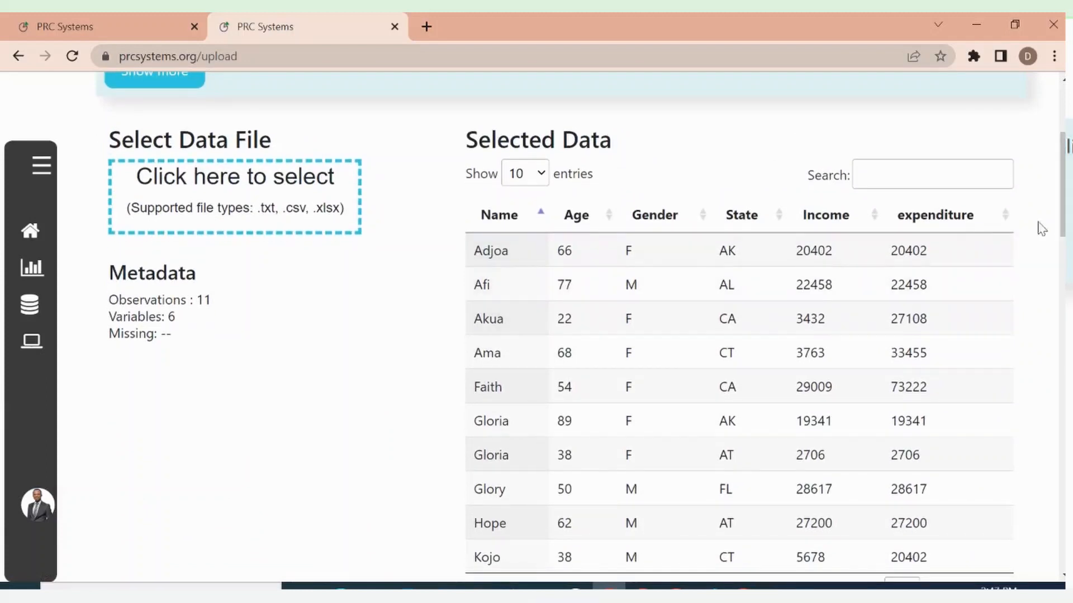
{"action": "left_click_drag", "start_coordinate": [1063, 195], "coordinate": [1064, 204]}
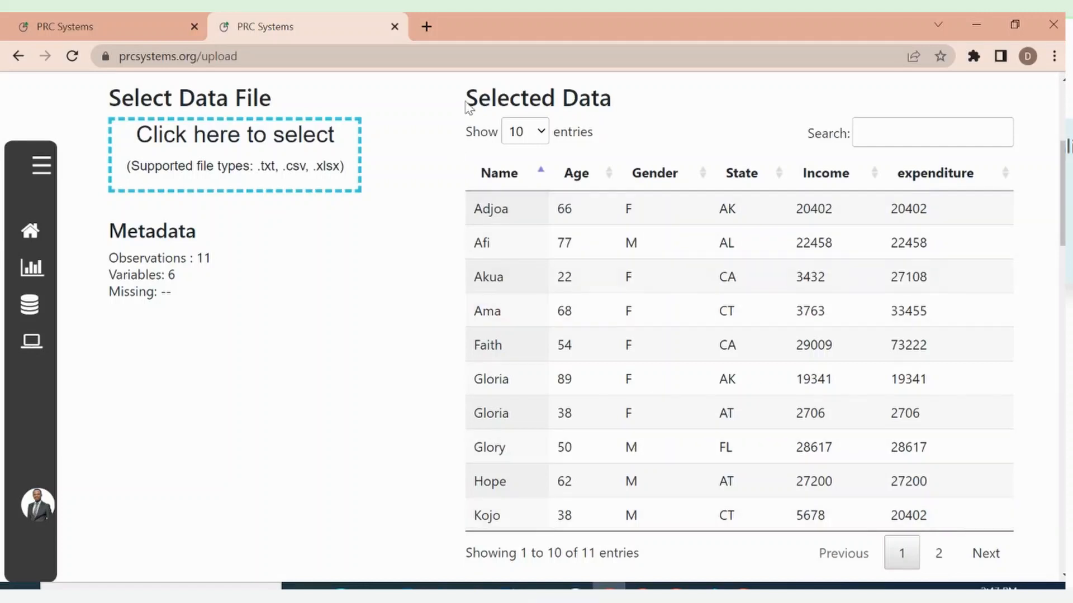
{"action": "left_click", "coordinate": [541, 134]}
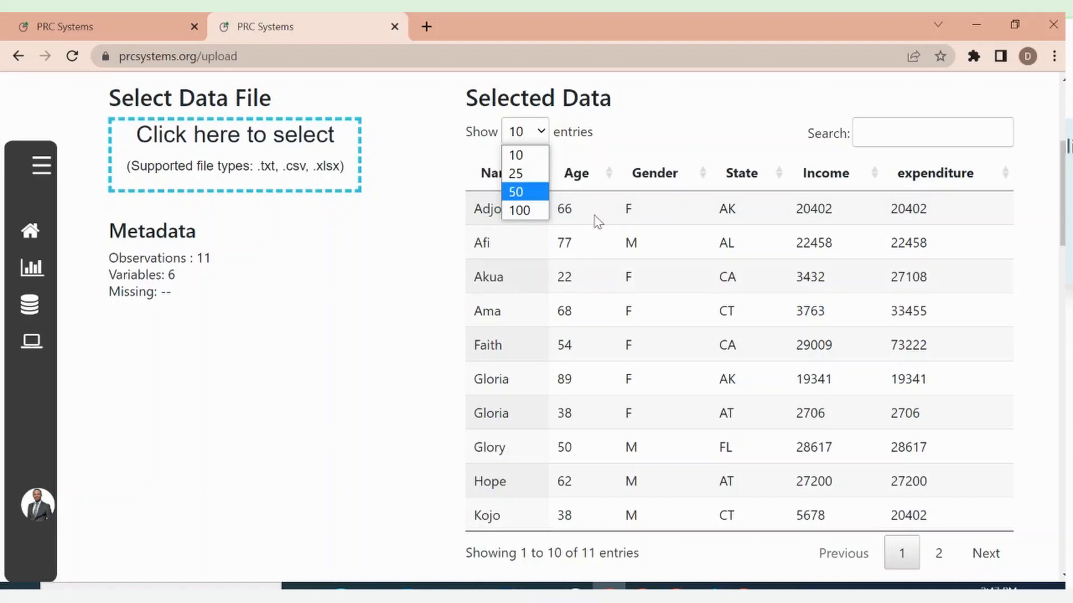
{"action": "left_click", "coordinate": [941, 553]}
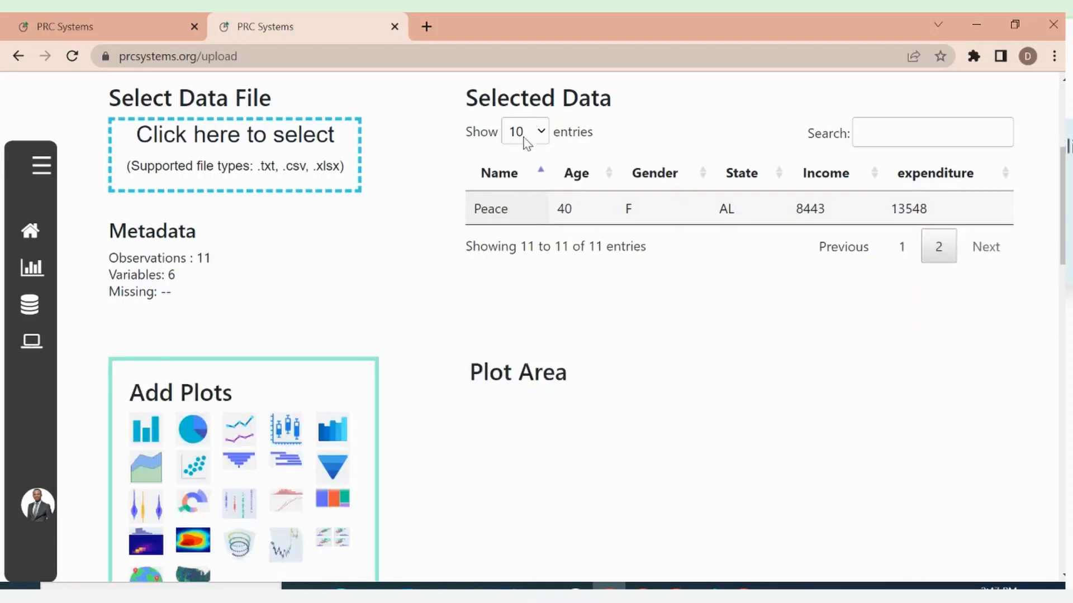
{"action": "left_click", "coordinate": [543, 134]}
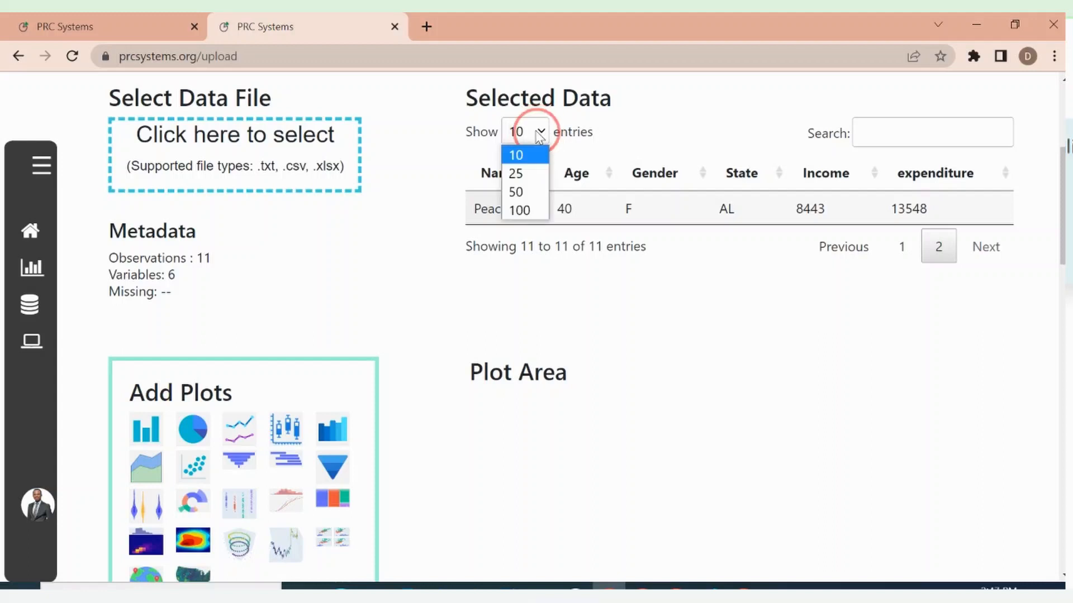
{"action": "left_click", "coordinate": [516, 192]}
Choose the pie chart plot type and check the descriptions of its names, values and color parameters
{"action": "left_click_drag", "start_coordinate": [1059, 207], "coordinate": [1062, 310]}
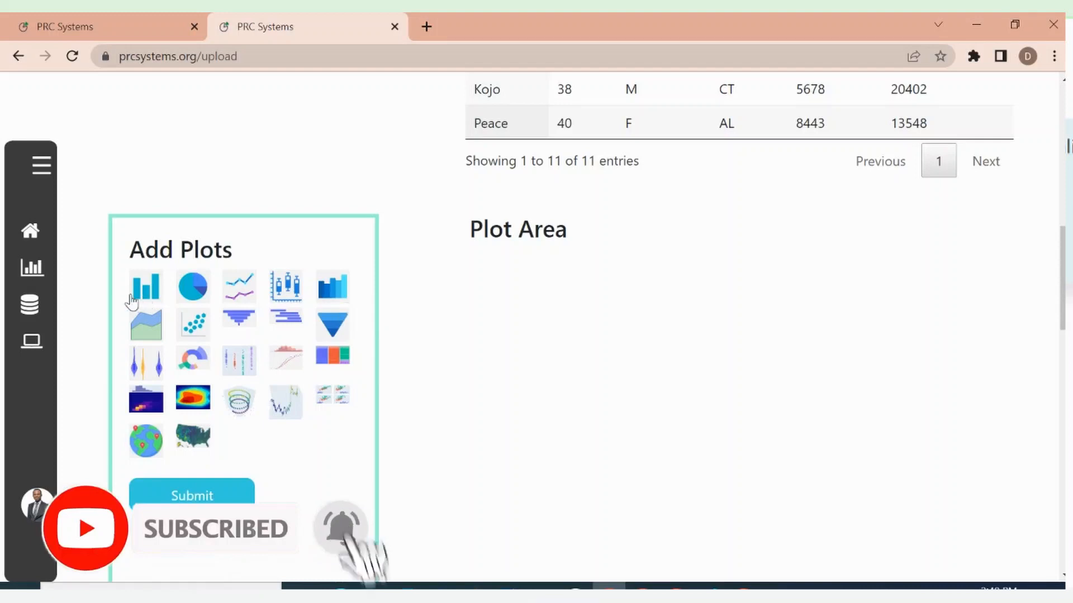
{"action": "left_click", "coordinate": [187, 290]}
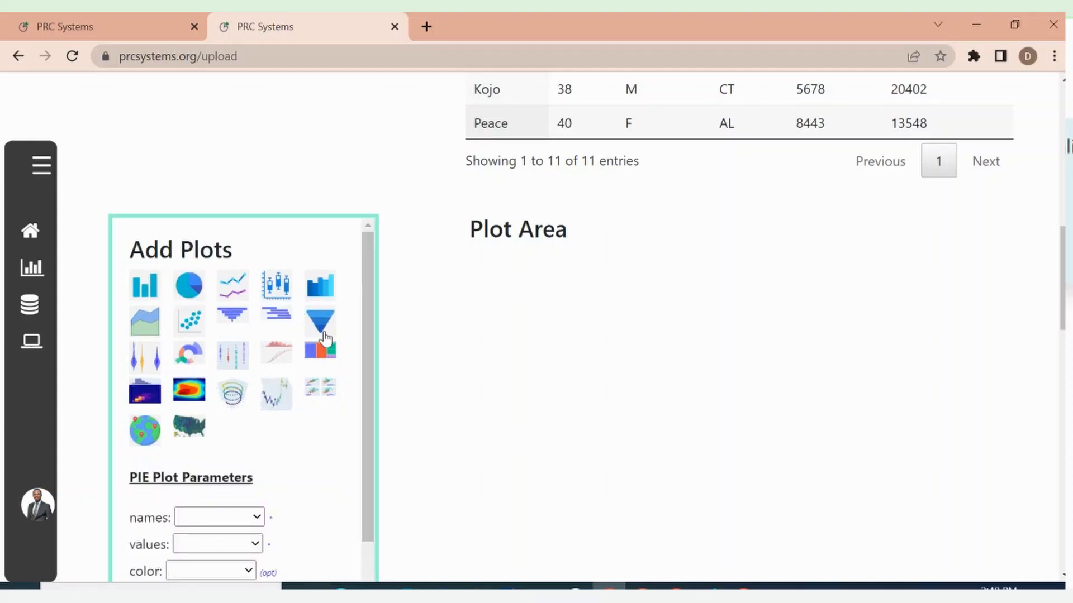
{"action": "left_click_drag", "start_coordinate": [363, 371], "coordinate": [373, 469]}
{"action": "scroll", "coordinate": [407, 321], "scroll_direction": "down", "scroll_amount": 2}
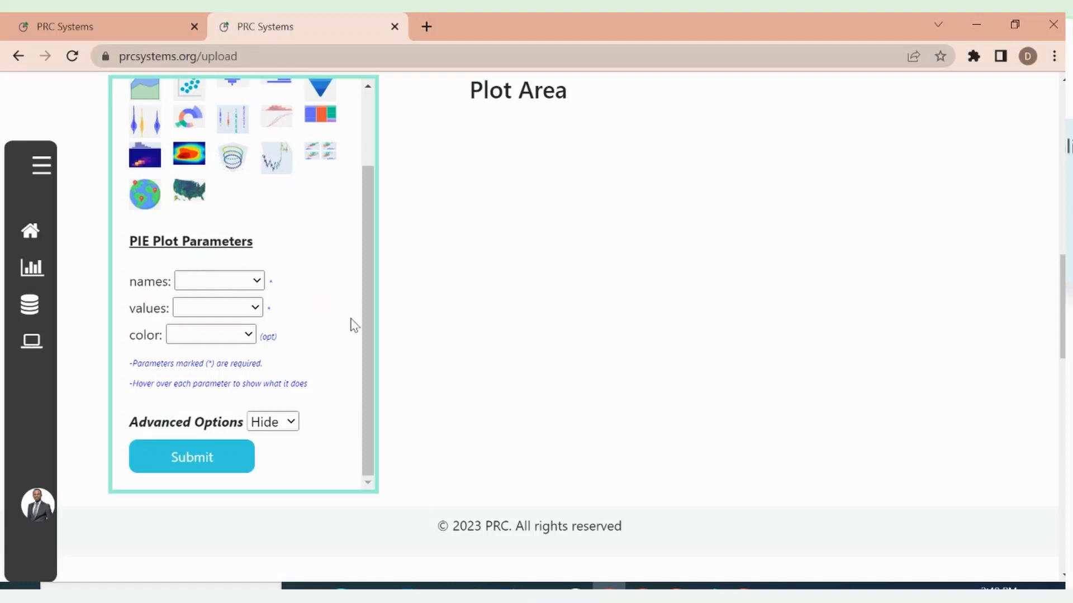
{"action": "left_click_drag", "start_coordinate": [364, 331], "coordinate": [371, 321]}
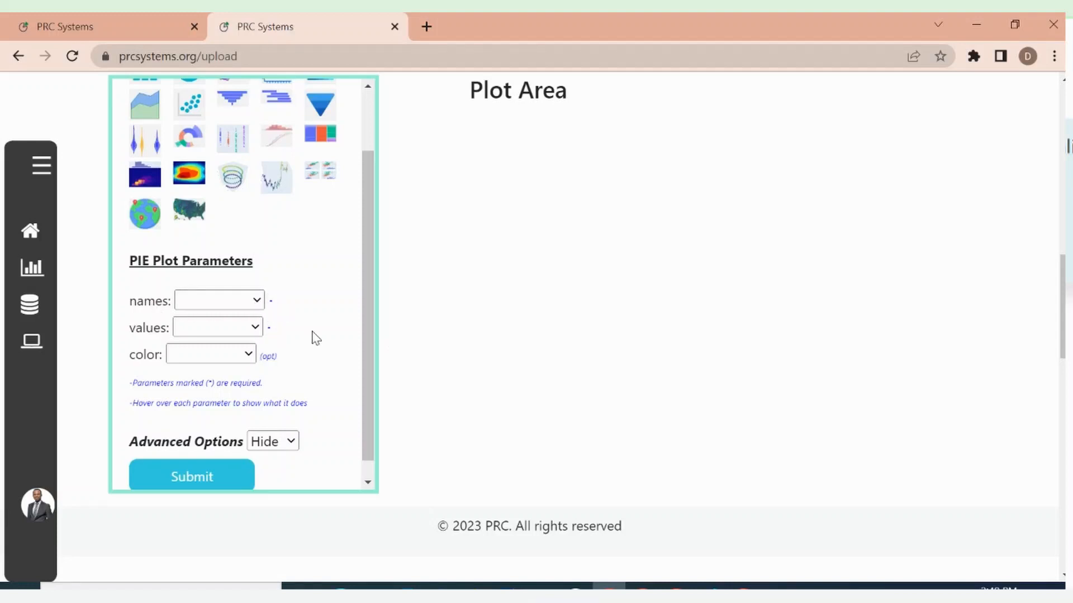
{"action": "mouse_move", "coordinate": [364, 341]}
{"action": "left_mouse_down"}
{"action": "mouse_move", "coordinate": [372, 282]}
{"action": "mouse_move", "coordinate": [373, 330]}
{"action": "left_mouse_up"}
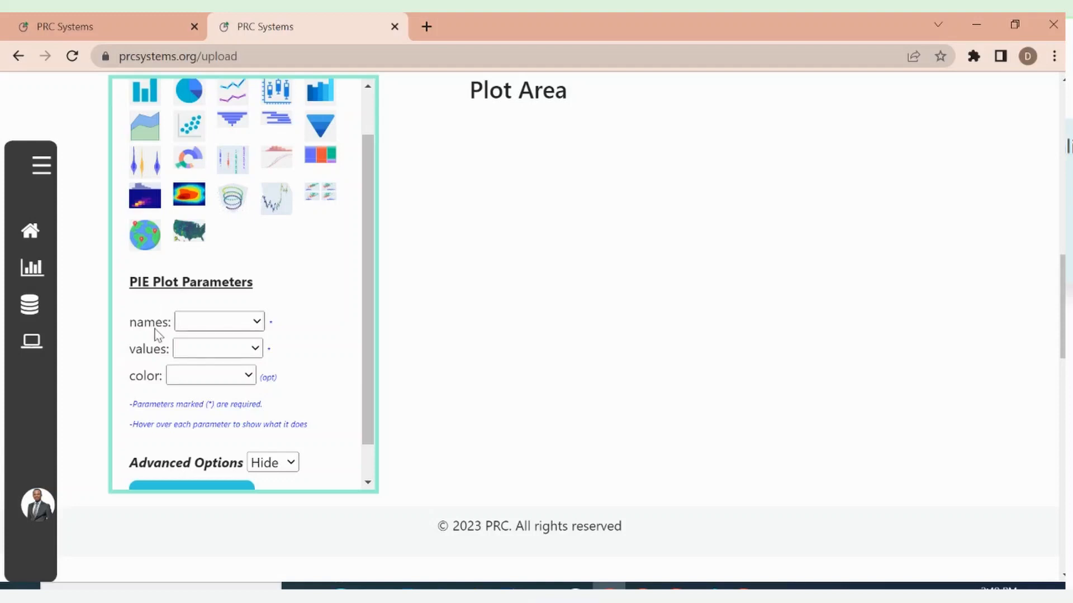
{"action": "mouse_move", "coordinate": [148, 327]}
{"action": "mouse_move", "coordinate": [144, 354]}
{"action": "mouse_move", "coordinate": [144, 382]}
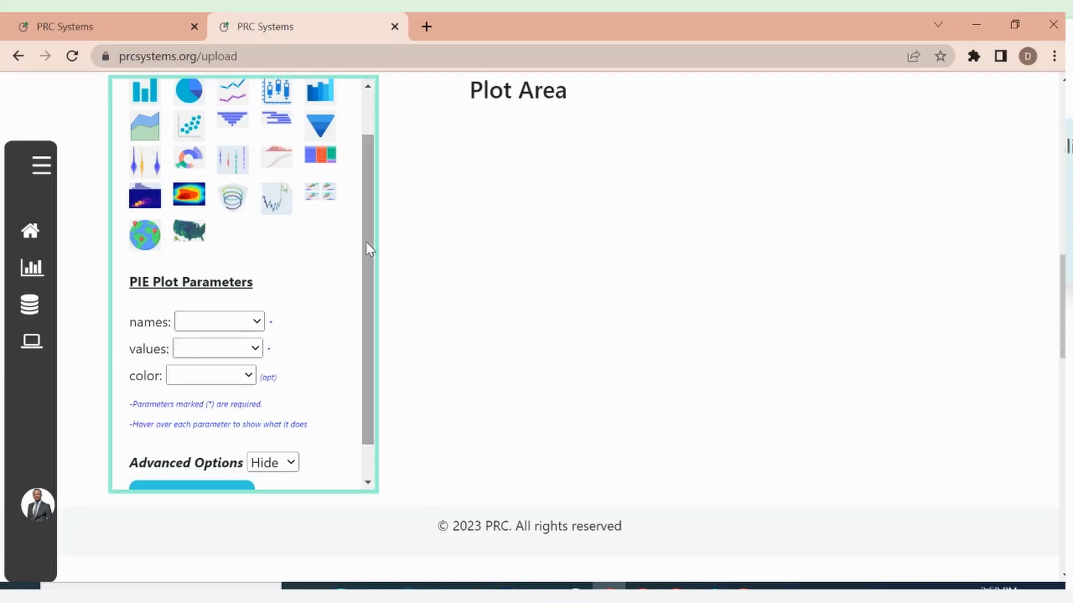
Switch to the histogram plot to check its x parameter and return to the pie chart
{"action": "left_click_drag", "start_coordinate": [367, 244], "coordinate": [379, 182]}
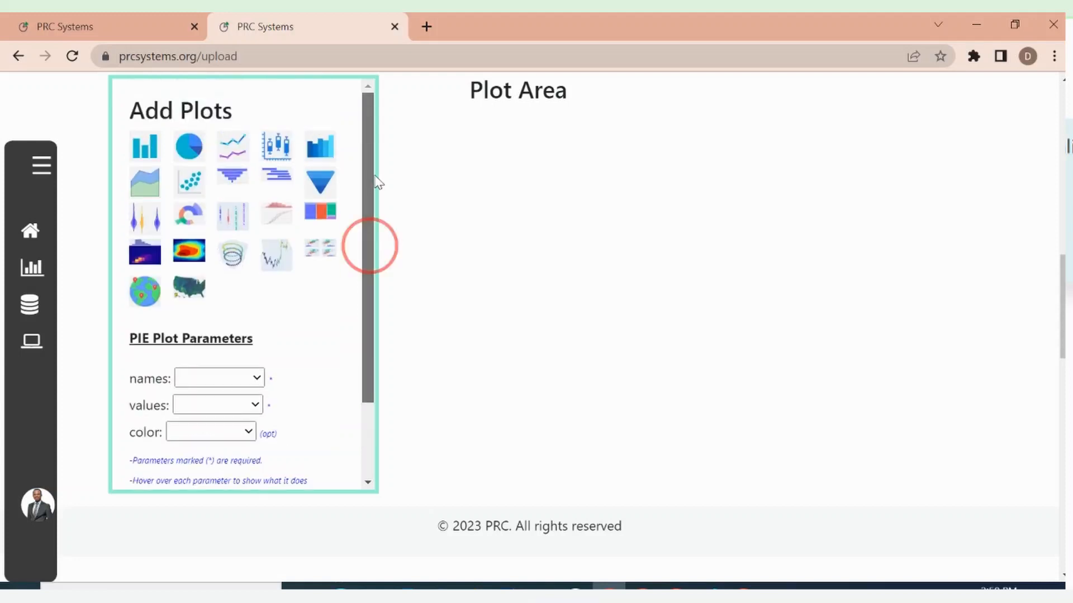
{"action": "left_click", "coordinate": [317, 151]}
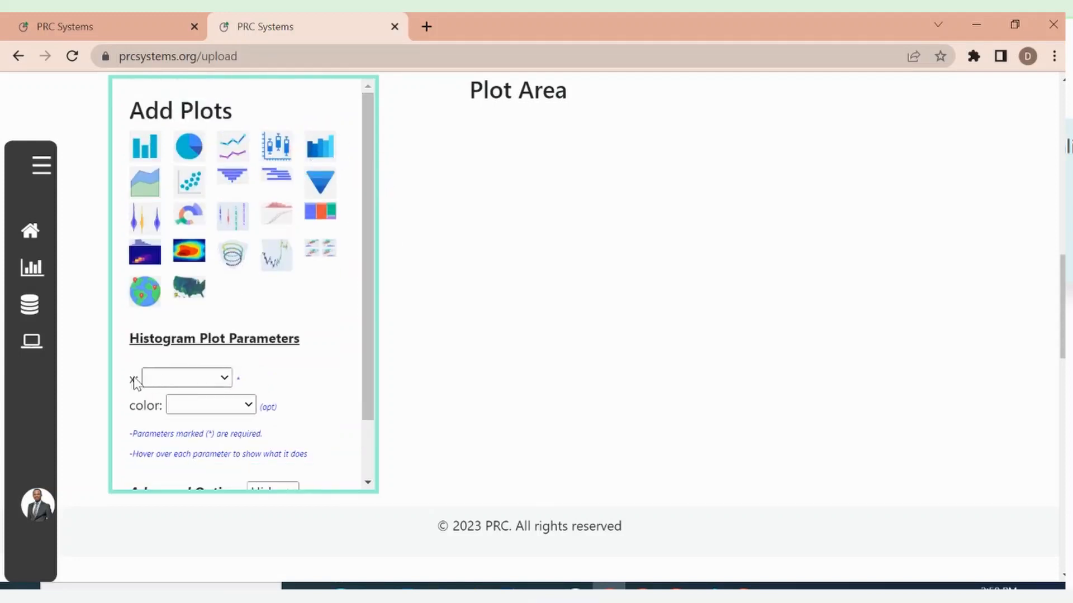
{"action": "mouse_move", "coordinate": [134, 383]}
{"action": "left_click", "coordinate": [192, 150]}
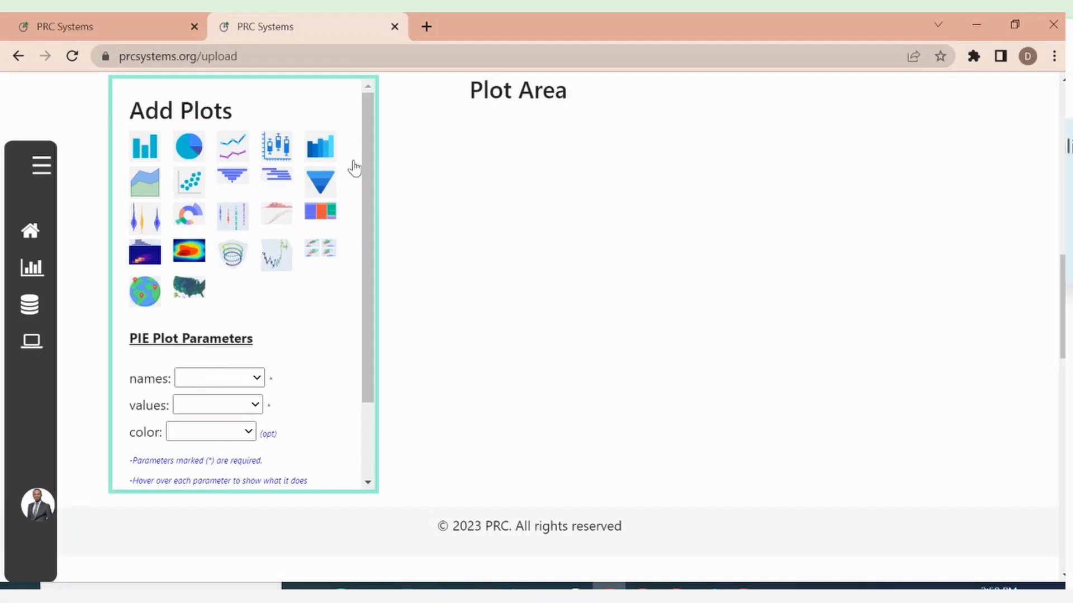
Review the pie plot's values and color parameter descriptions and set its names parameter to Gender
{"action": "left_click_drag", "start_coordinate": [370, 264], "coordinate": [365, 350]}
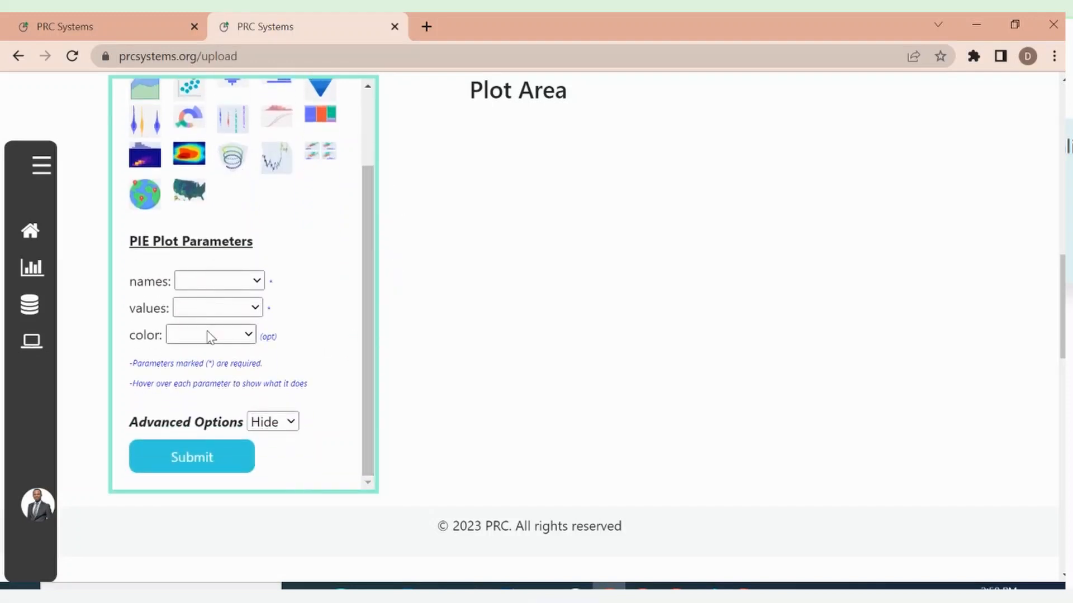
{"action": "mouse_move", "coordinate": [150, 314]}
{"action": "mouse_move", "coordinate": [149, 340]}
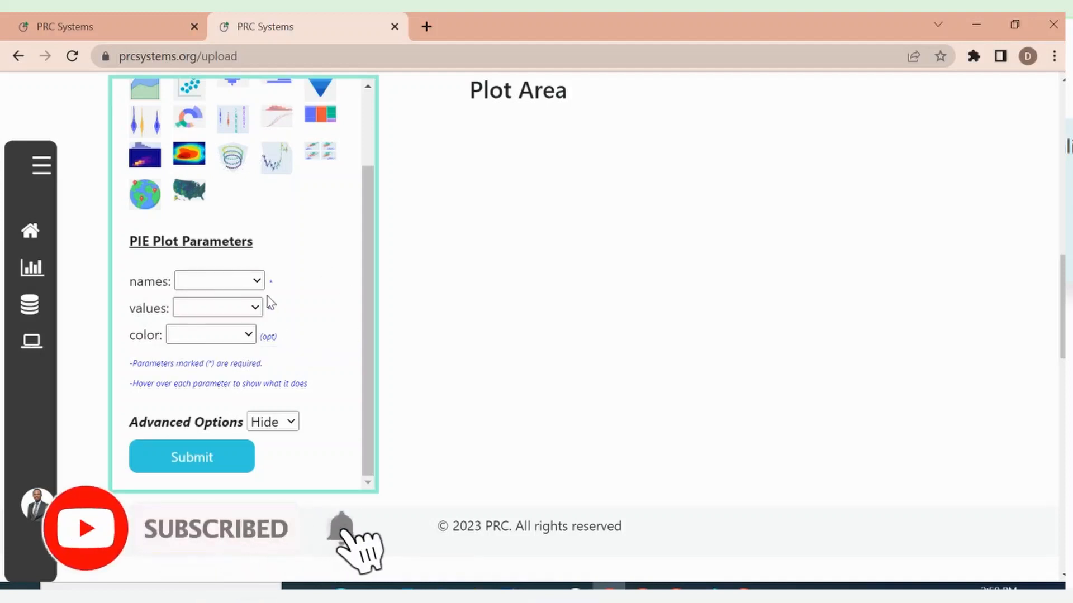
{"action": "left_click", "coordinate": [256, 281]}
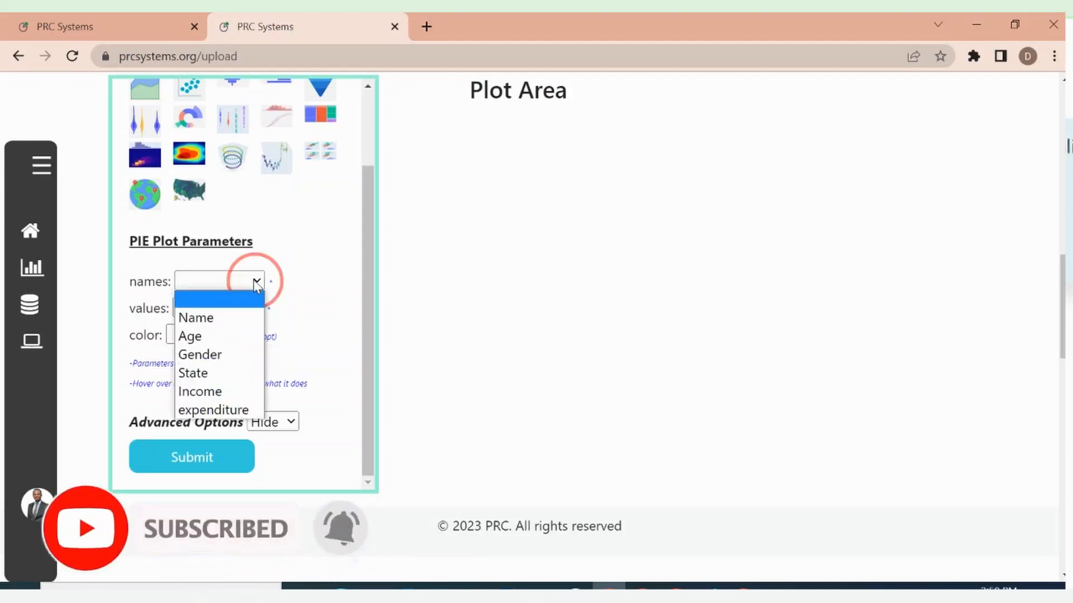
{"action": "left_click", "coordinate": [222, 356]}
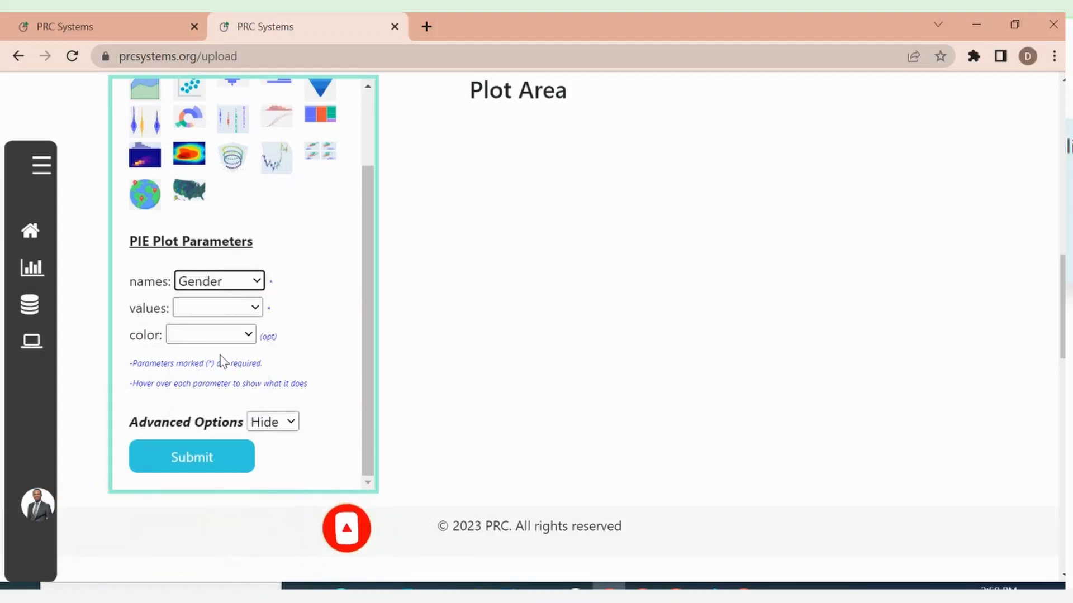
Set the pie plot's values parameter to Income and submit the settings to draw the chart
{"action": "left_click", "coordinate": [254, 308]}
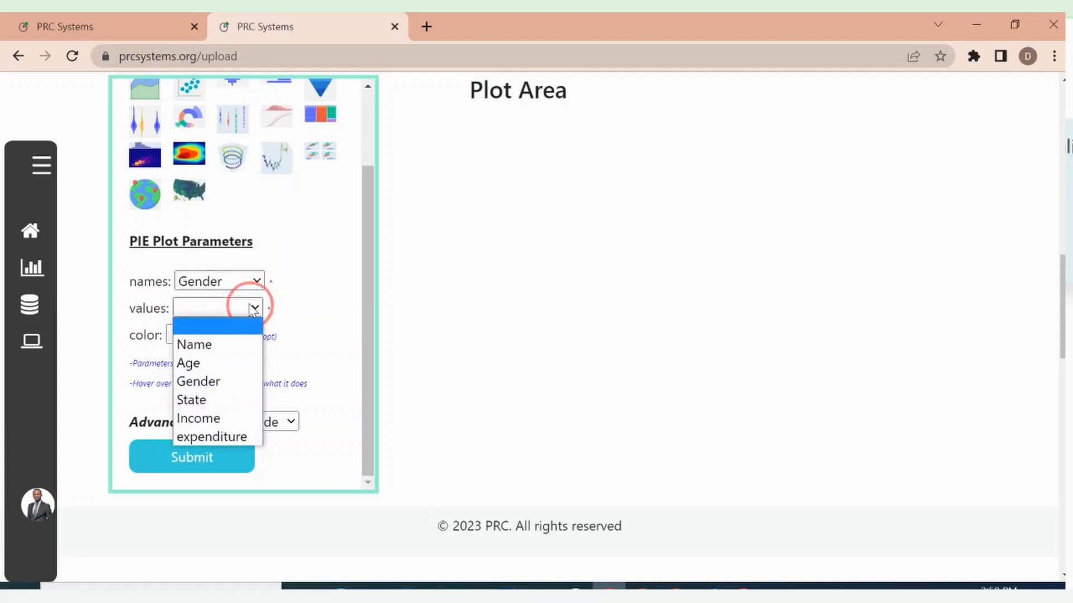
{"action": "left_click", "coordinate": [304, 281]}
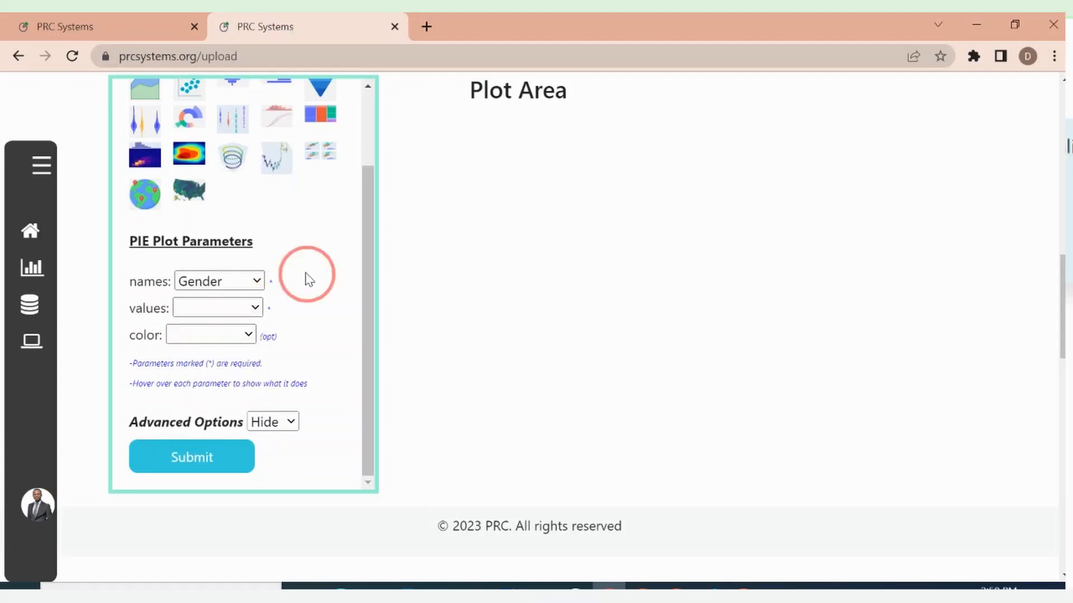
{"action": "left_click", "coordinate": [252, 307]}
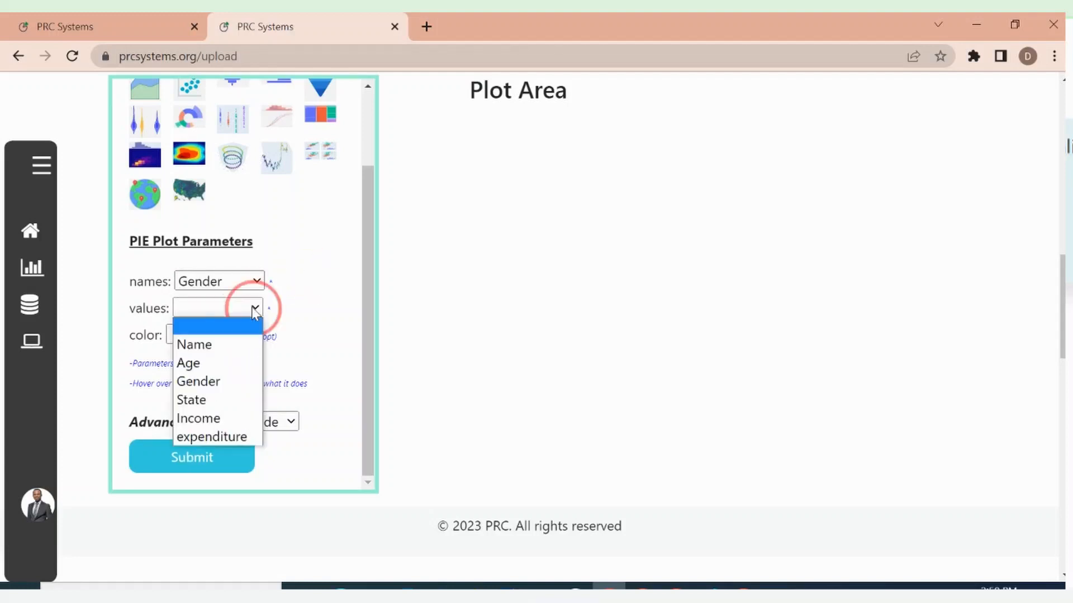
{"action": "left_click", "coordinate": [210, 419]}
{"action": "left_click", "coordinate": [198, 459]}
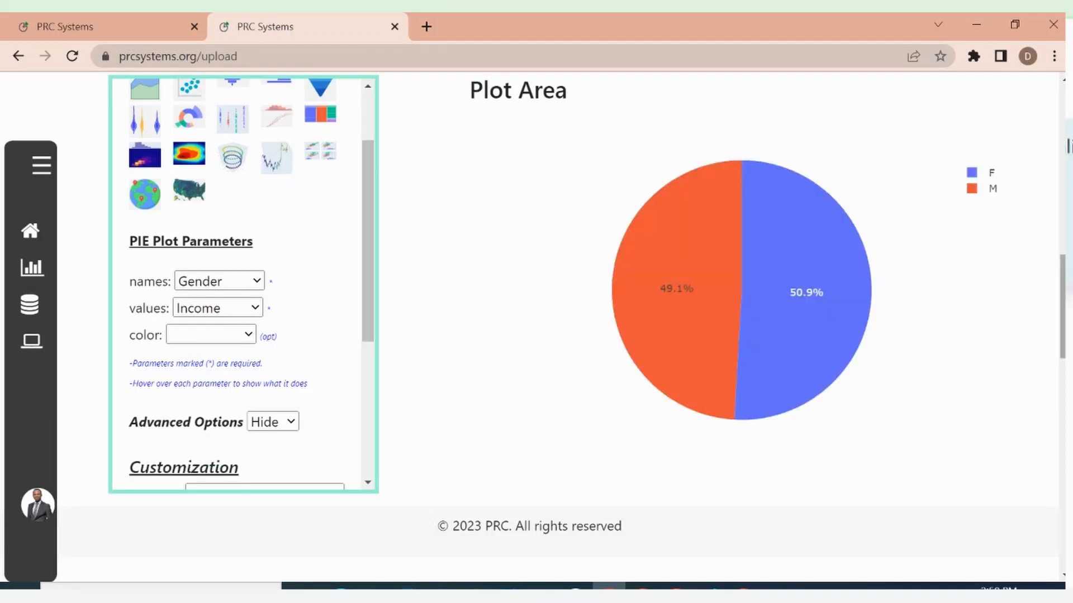
Examine the drawn pie chart together with its plot parameters and the available customization settings
{"action": "left_click", "coordinate": [1062, 321]}
{"action": "mouse_move", "coordinate": [1062, 320]}
{"action": "left_mouse_down"}
{"action": "mouse_move", "coordinate": [1063, 289]}
{"action": "mouse_move", "coordinate": [1062, 323]}
{"action": "mouse_move", "coordinate": [1063, 307]}
{"action": "left_mouse_up"}
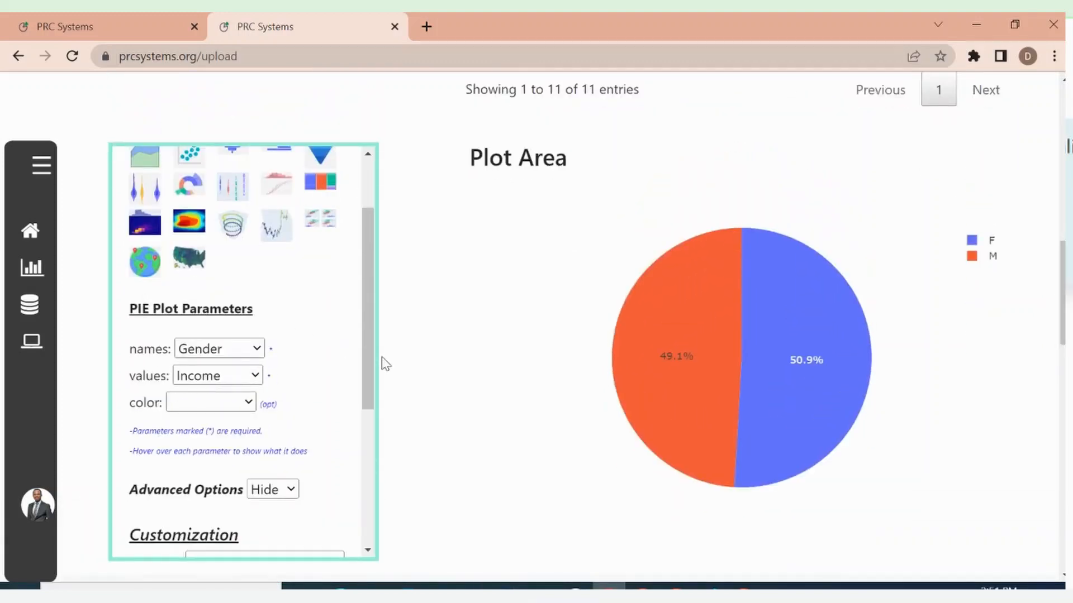
{"action": "left_click_drag", "start_coordinate": [374, 333], "coordinate": [338, 405]}
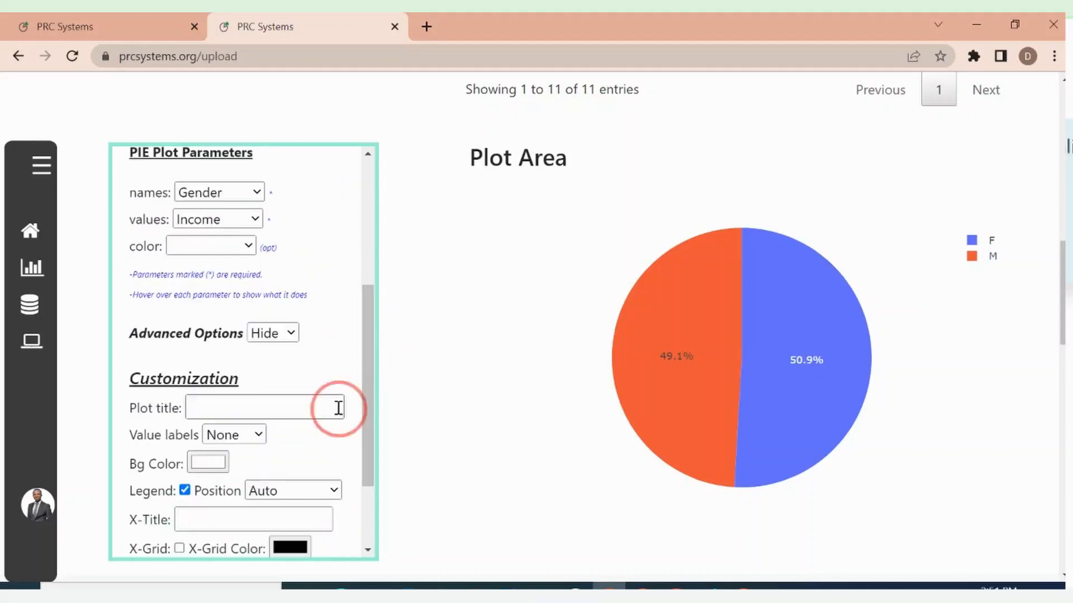
{"action": "mouse_move", "coordinate": [368, 361]}
{"action": "left_mouse_down"}
{"action": "mouse_move", "coordinate": [375, 197]}
{"action": "mouse_move", "coordinate": [378, 342]}
{"action": "left_mouse_up"}
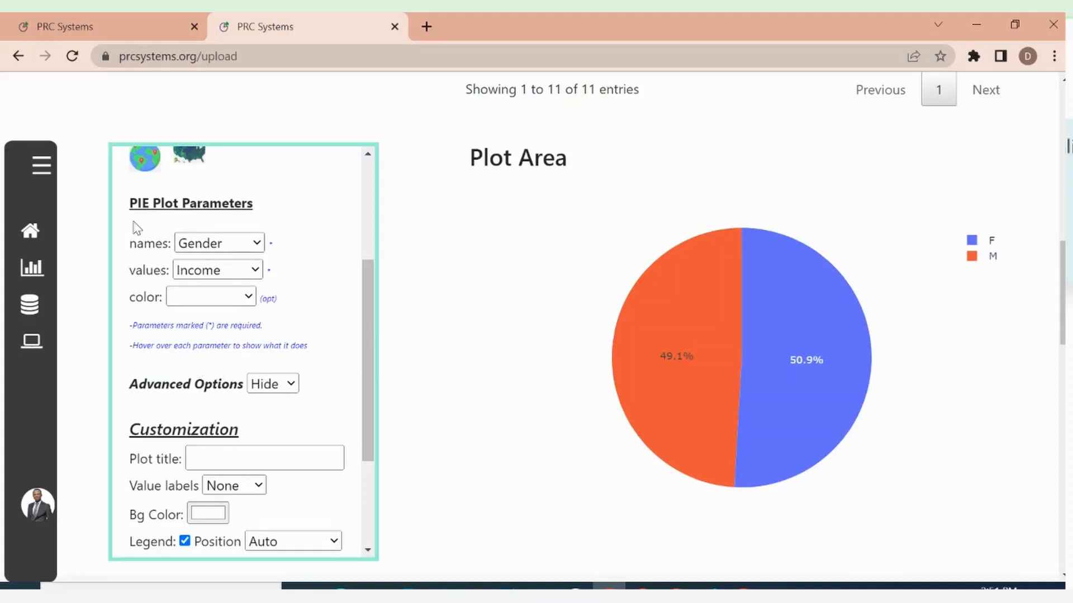
{"action": "mouse_move", "coordinate": [140, 250]}
{"action": "mouse_move", "coordinate": [150, 281]}
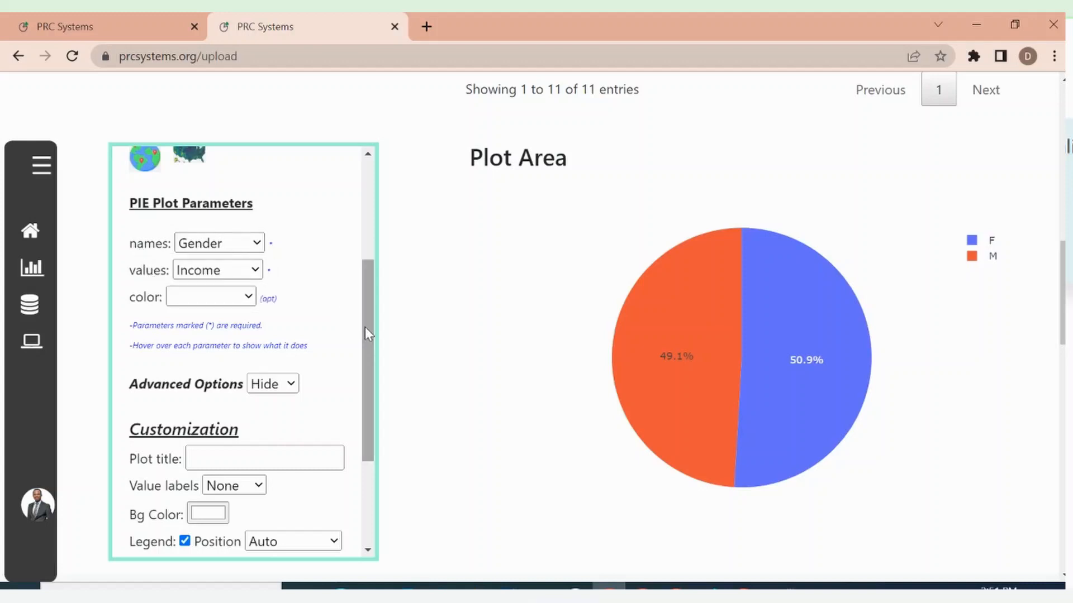
{"action": "left_click_drag", "start_coordinate": [364, 328], "coordinate": [371, 274]}
{"action": "left_click_drag", "start_coordinate": [373, 310], "coordinate": [377, 377]}
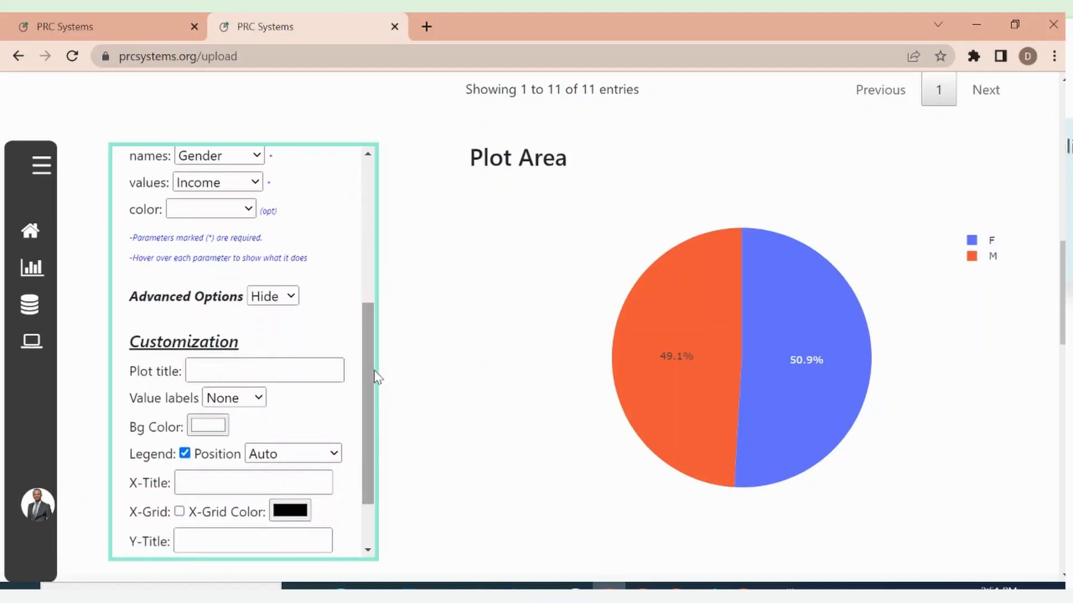
{"action": "left_click_drag", "start_coordinate": [367, 350], "coordinate": [363, 298]}
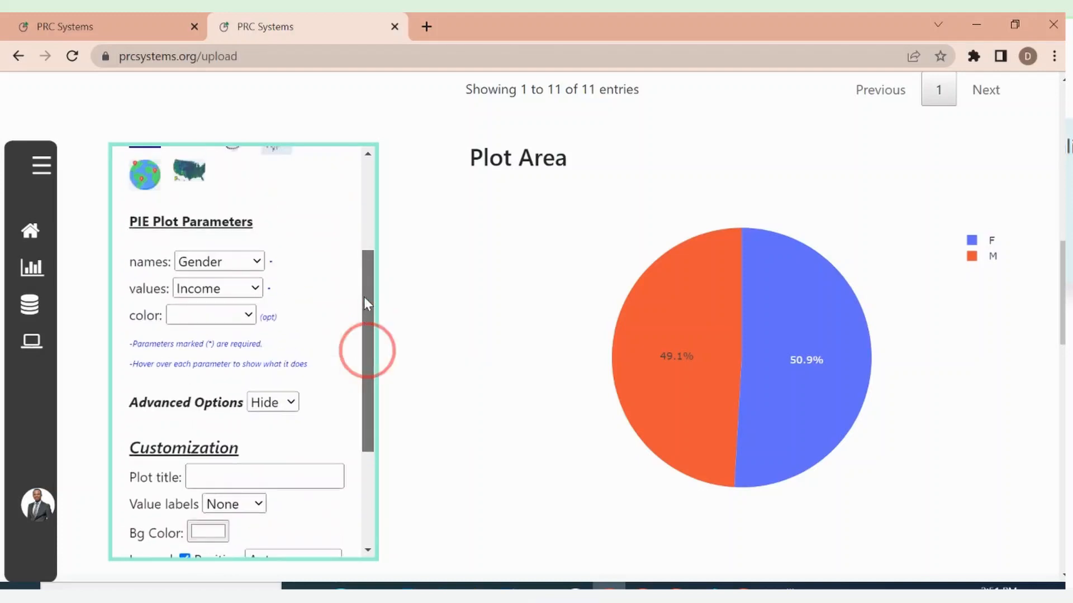
Show the pie plot's advanced options and check the descriptions of hover_name and hole
{"action": "left_click", "coordinate": [273, 403]}
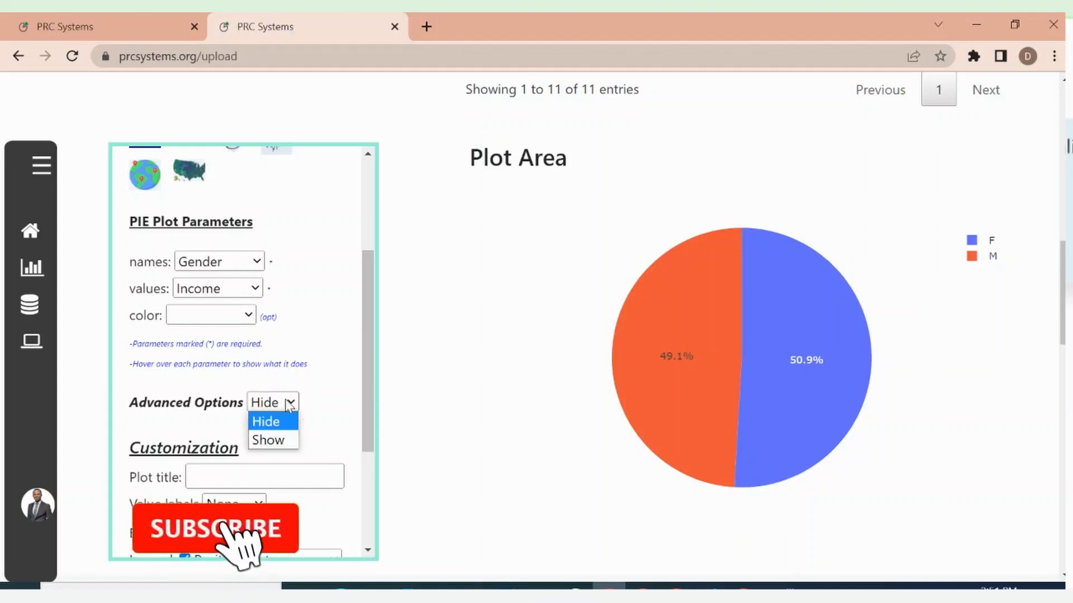
{"action": "left_click", "coordinate": [274, 440]}
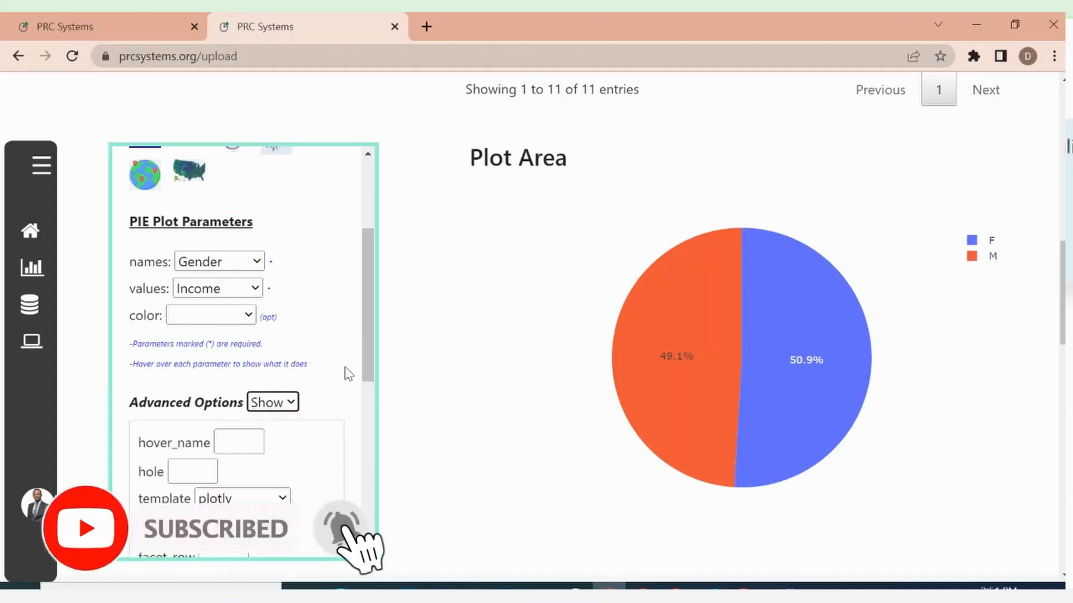
{"action": "left_click_drag", "start_coordinate": [366, 339], "coordinate": [357, 381]}
{"action": "left_click", "coordinate": [373, 293]}
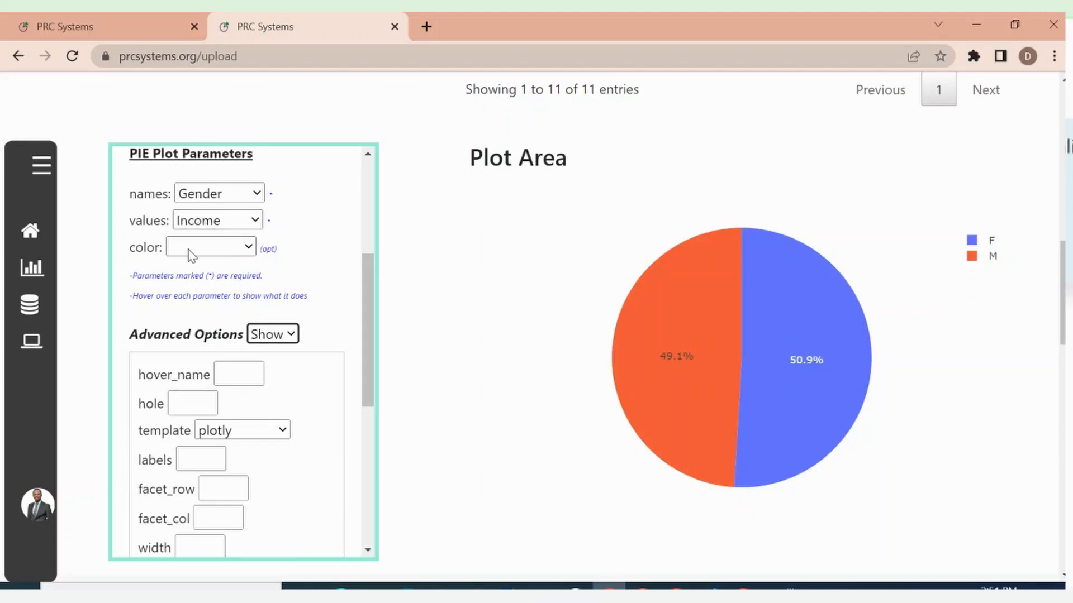
{"action": "left_click_drag", "start_coordinate": [363, 319], "coordinate": [361, 356]}
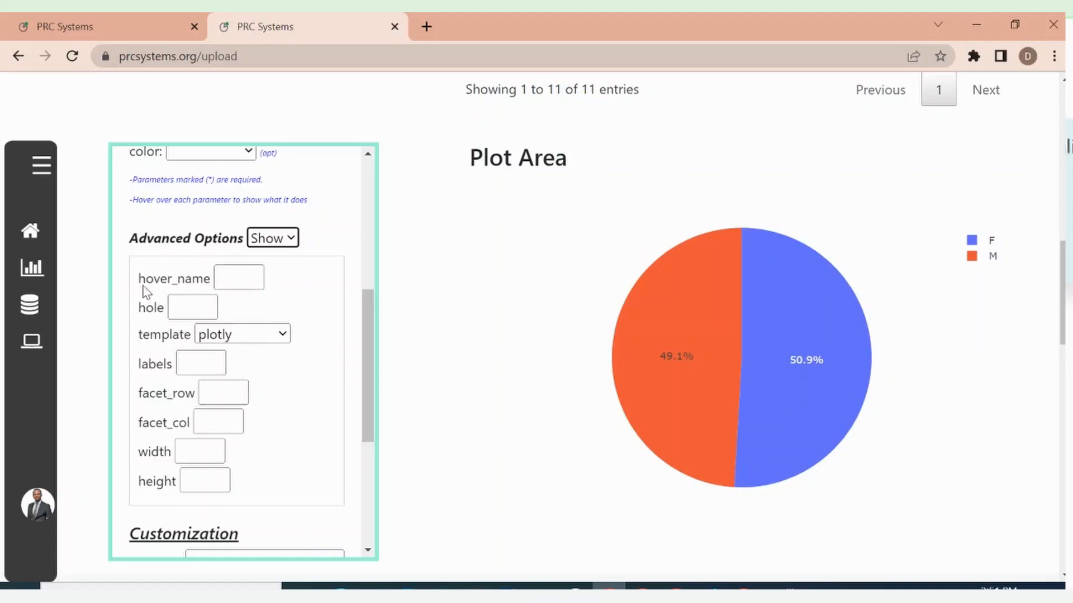
{"action": "mouse_move", "coordinate": [154, 285]}
{"action": "mouse_move", "coordinate": [151, 315]}
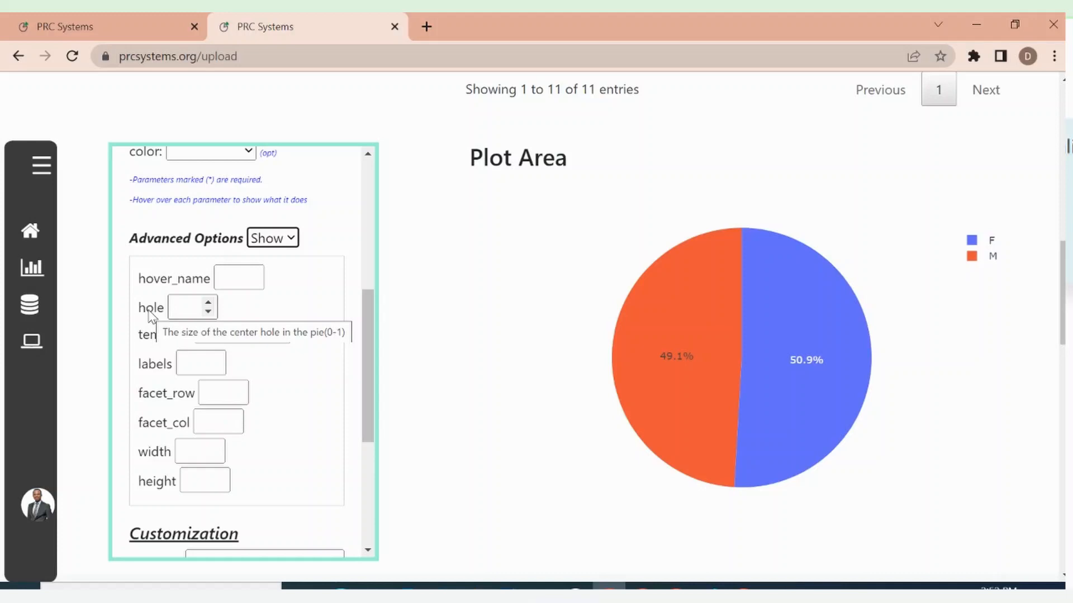
Set the pie chart's hole to 0.3 and submit the settings to redraw the plot
{"action": "left_click", "coordinate": [181, 311]}
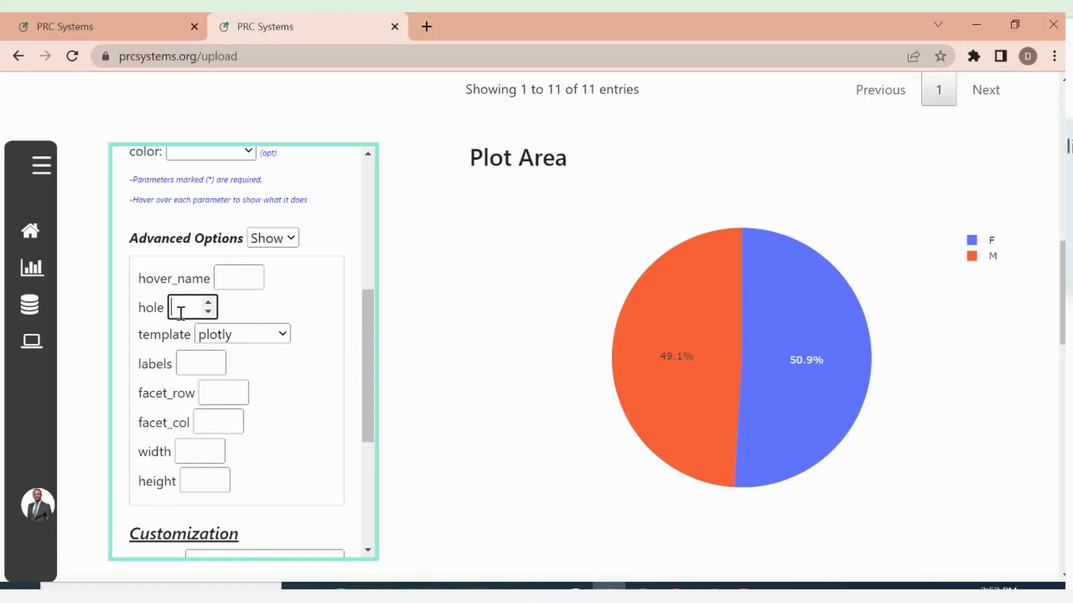
{"action": "type", "text": "0"}
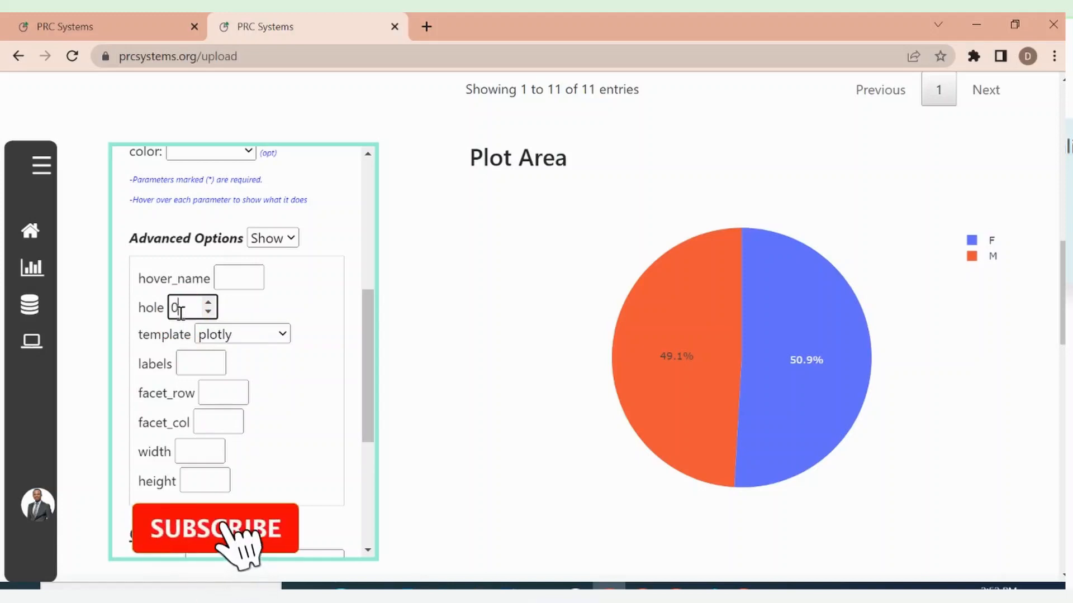
{"action": "type", "text": ".3"}
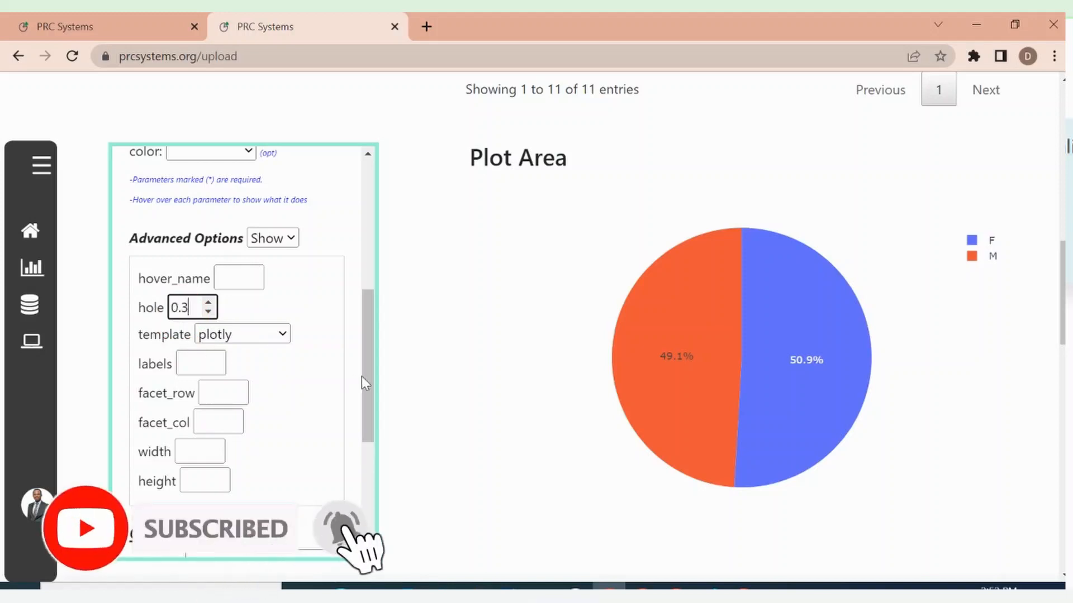
{"action": "scroll", "coordinate": [371, 376], "scroll_direction": "down", "scroll_amount": 5}
{"action": "left_click", "coordinate": [214, 523]}
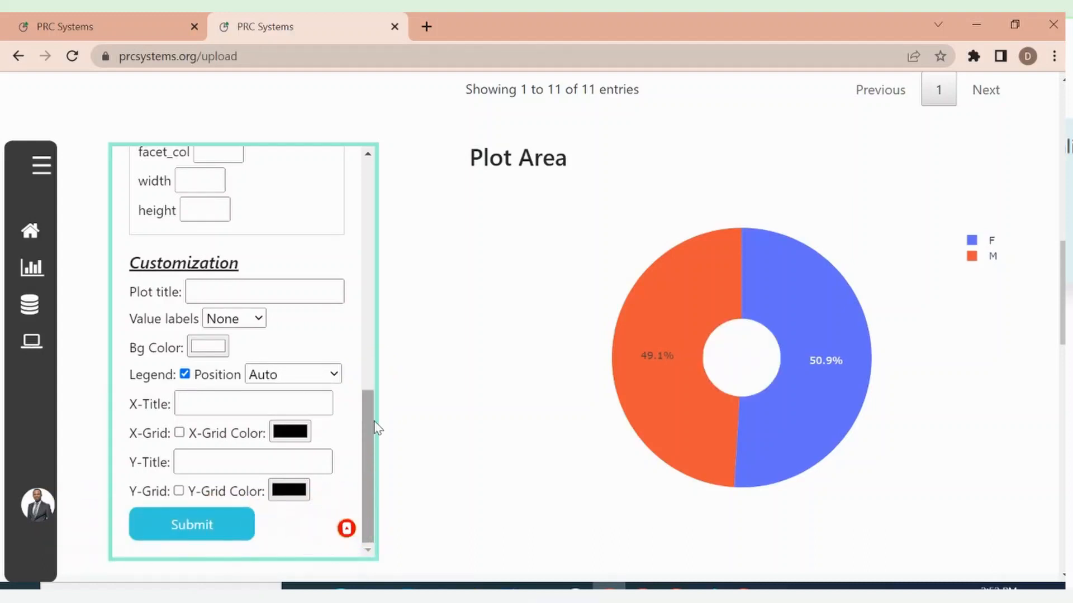
Change the pie chart's hole to 0.6 and redraw the plot
{"action": "left_click_drag", "start_coordinate": [366, 441], "coordinate": [370, 376]}
{"action": "left_click", "coordinate": [197, 224]}
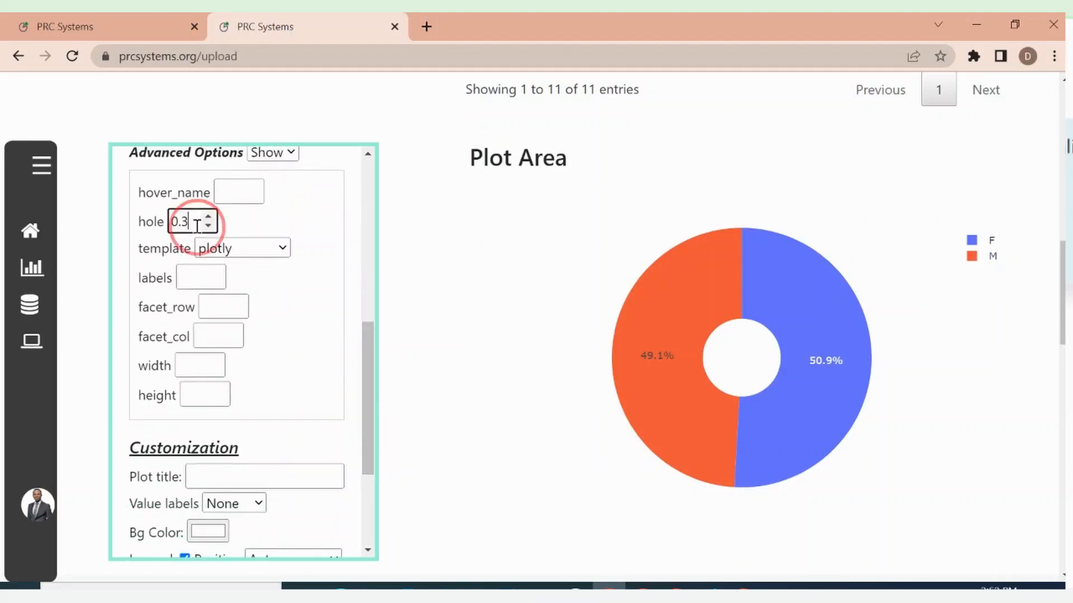
{"action": "key", "text": "BackSpace"}
{"action": "type", "text": "6"}
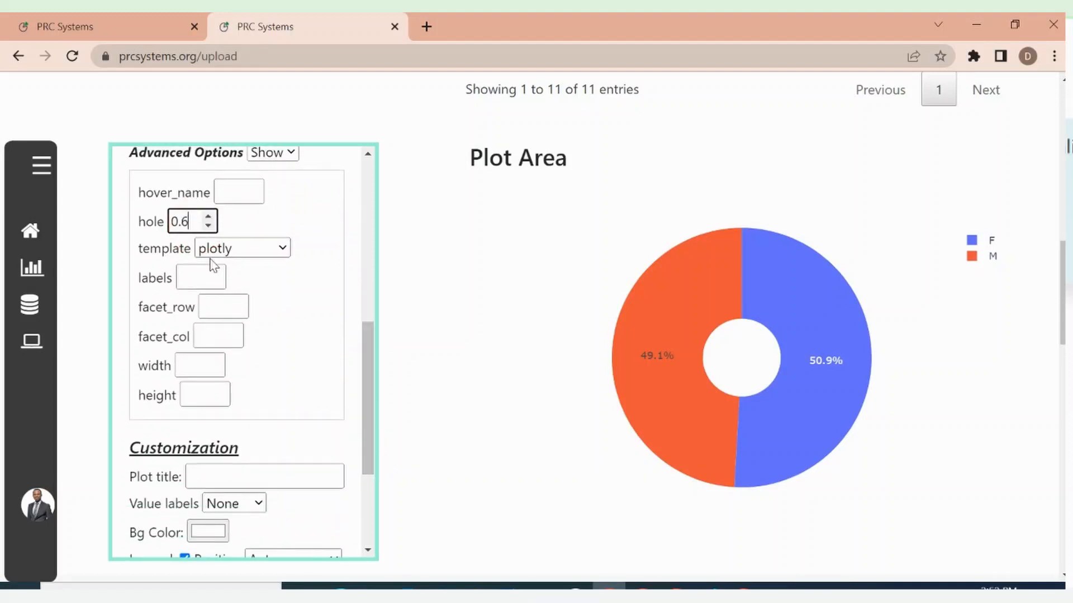
{"action": "left_click_drag", "start_coordinate": [367, 420], "coordinate": [369, 495]}
{"action": "left_click", "coordinate": [196, 525]}
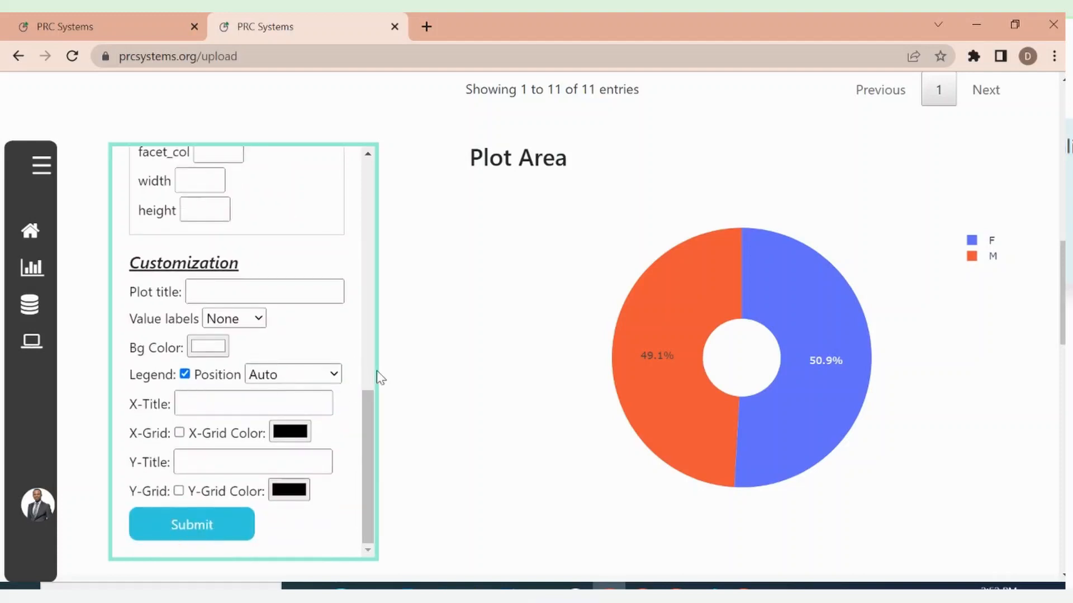
Review the customization settings and the descriptions of the template, labels and facet_row advanced options
{"action": "mouse_move", "coordinate": [367, 447]}
{"action": "left_mouse_down"}
{"action": "mouse_move", "coordinate": [372, 397]}
{"action": "mouse_move", "coordinate": [375, 461]}
{"action": "left_mouse_up"}
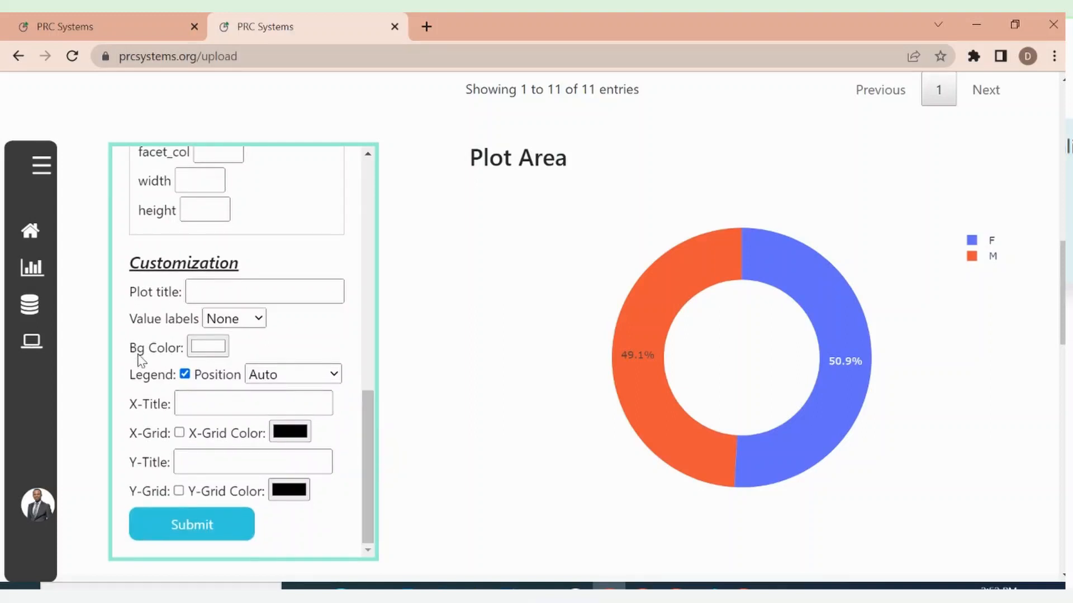
{"action": "left_click", "coordinate": [368, 490]}
{"action": "left_click_drag", "start_coordinate": [375, 450], "coordinate": [364, 364]}
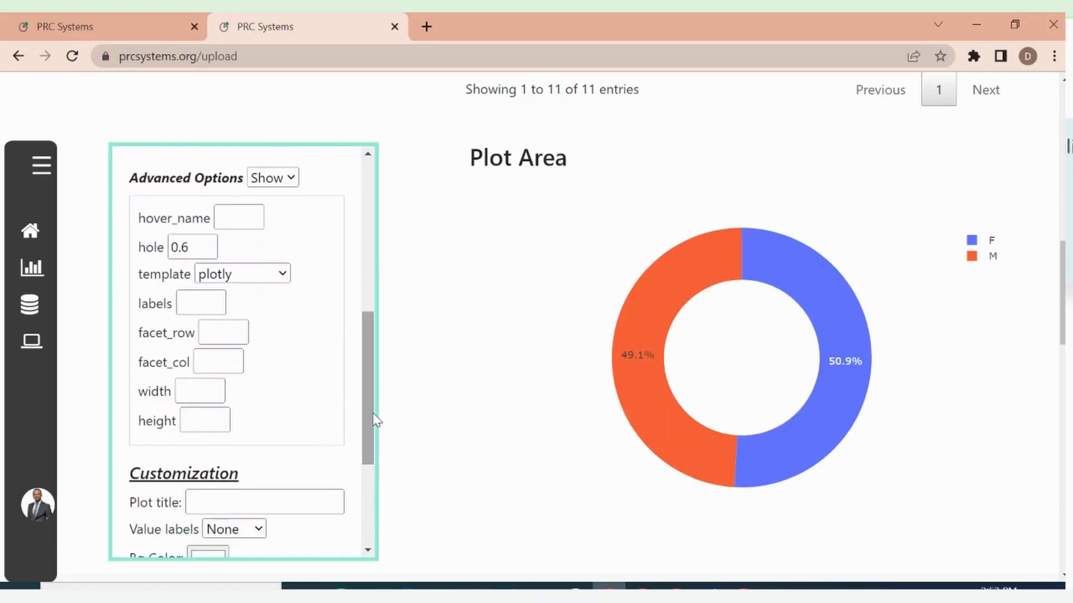
{"action": "left_click_drag", "start_coordinate": [374, 415], "coordinate": [364, 386]}
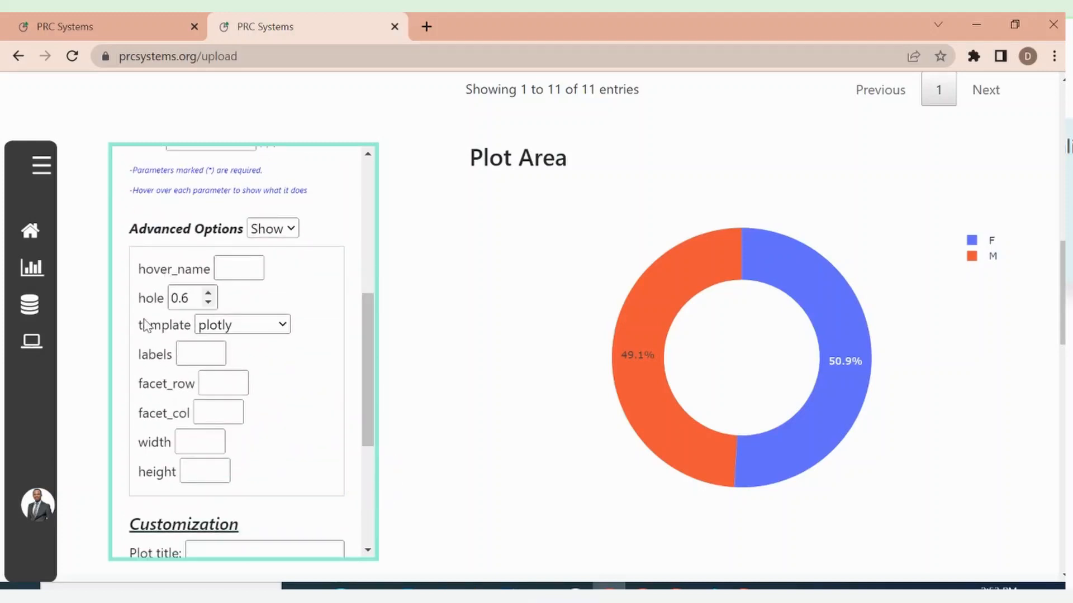
{"action": "mouse_move", "coordinate": [154, 328]}
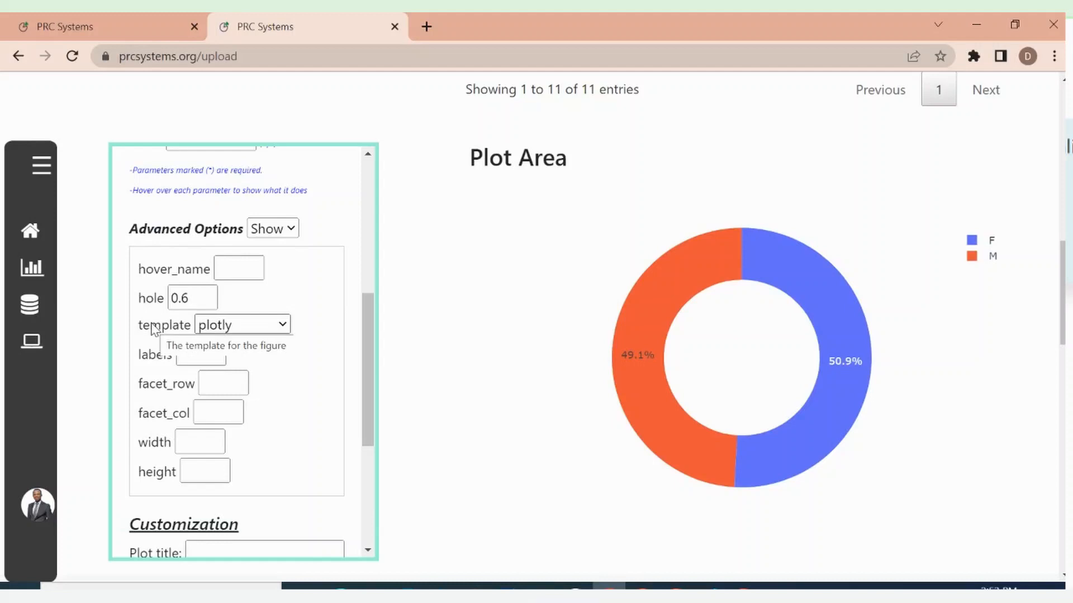
{"action": "mouse_move", "coordinate": [157, 359]}
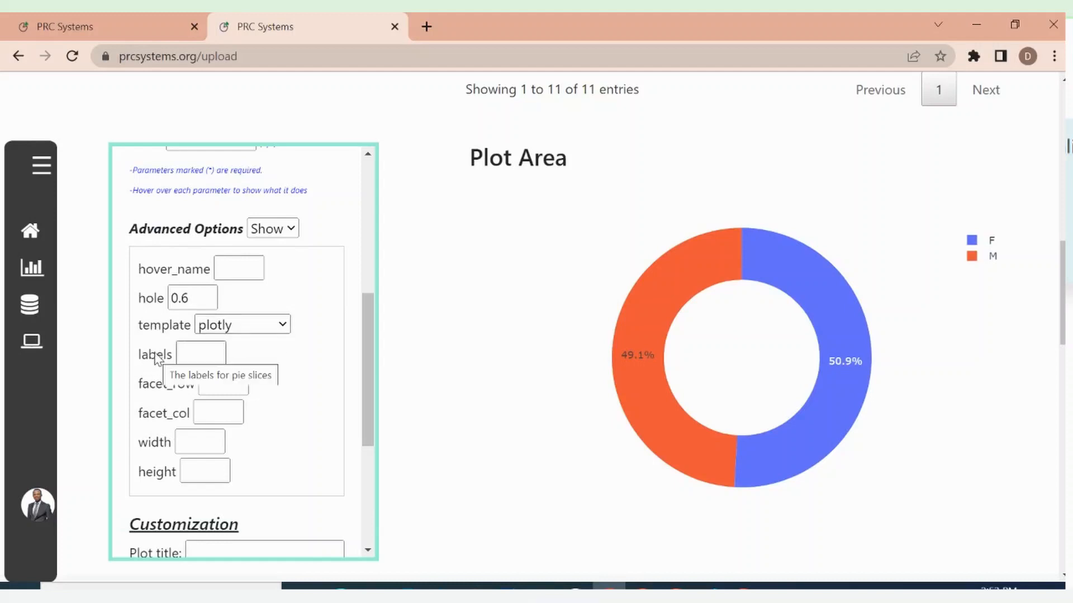
{"action": "mouse_move", "coordinate": [151, 389]}
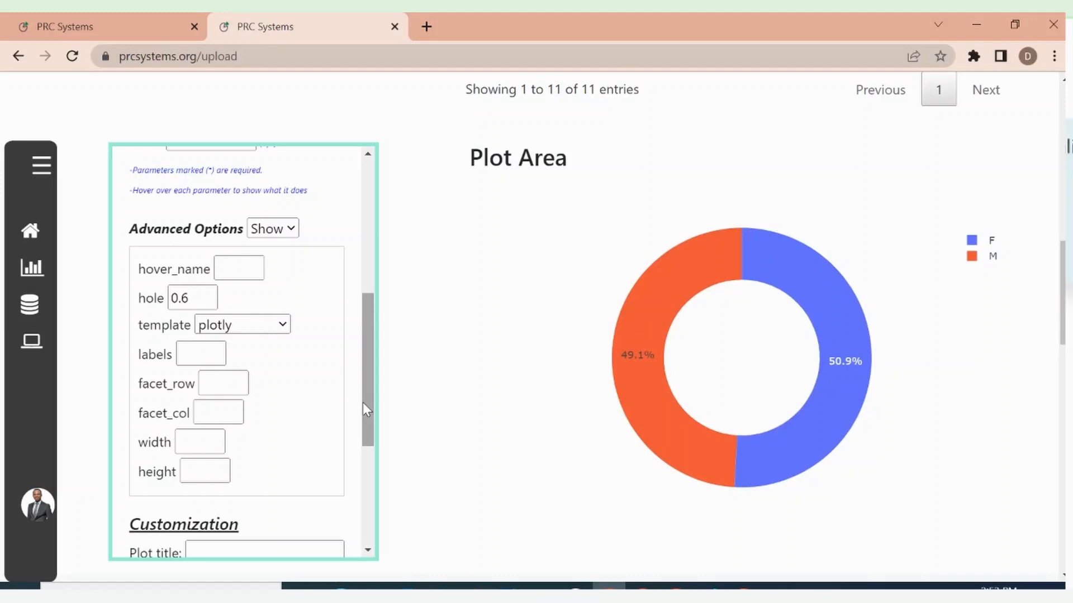
Set the pie plot's names parameter to State
{"action": "left_click_drag", "start_coordinate": [363, 402], "coordinate": [367, 216]}
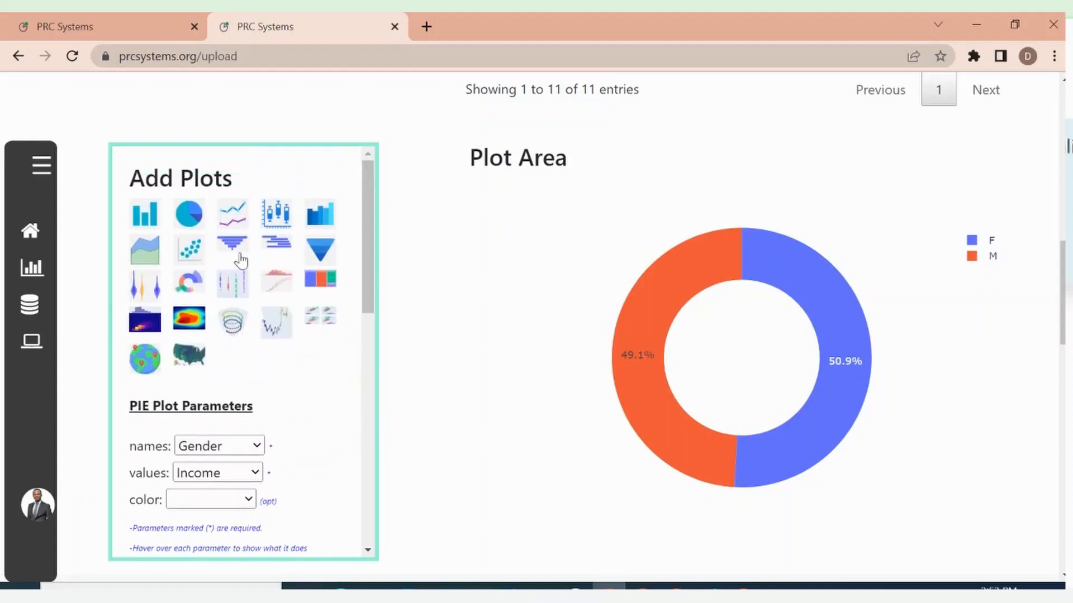
{"action": "left_click_drag", "start_coordinate": [372, 285], "coordinate": [370, 330]}
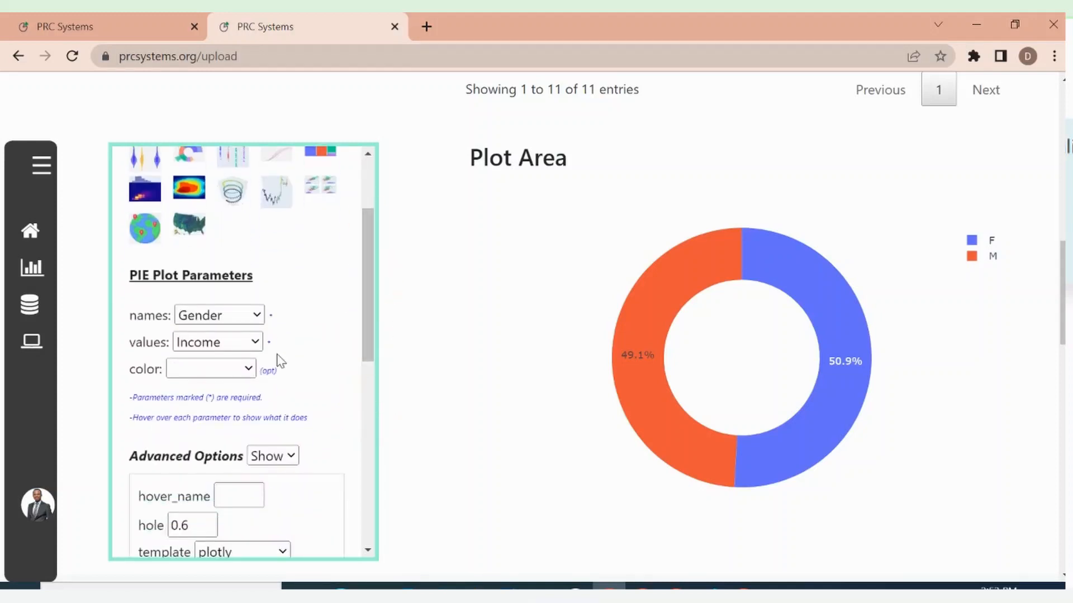
{"action": "left_click", "coordinate": [257, 316]}
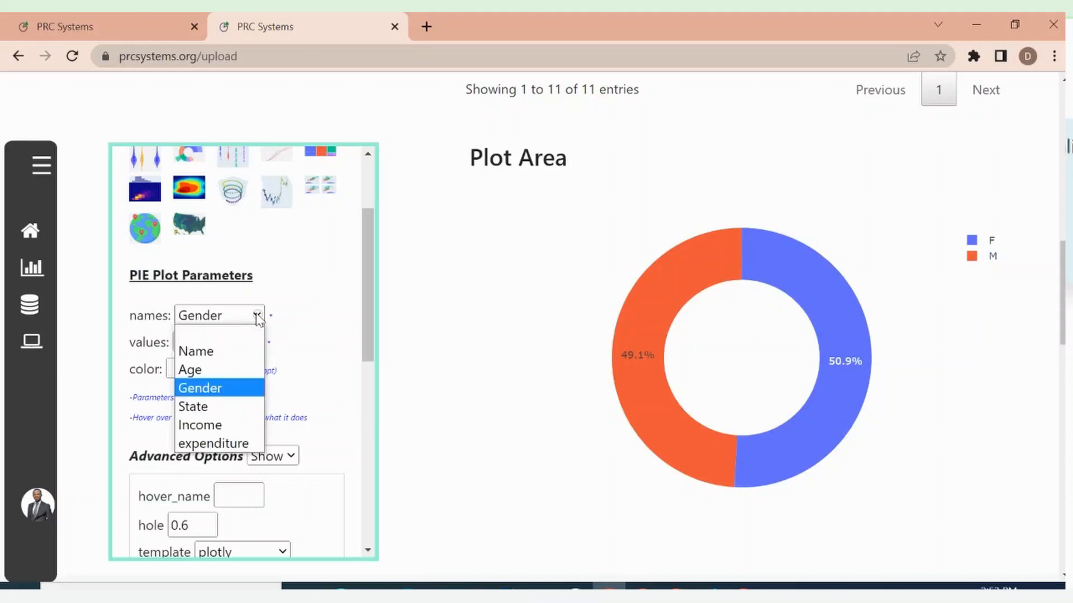
{"action": "left_click", "coordinate": [193, 407]}
Set the facet_col advanced option to Gender and submit the settings to redraw the plot
{"action": "left_click_drag", "start_coordinate": [367, 302], "coordinate": [366, 369]}
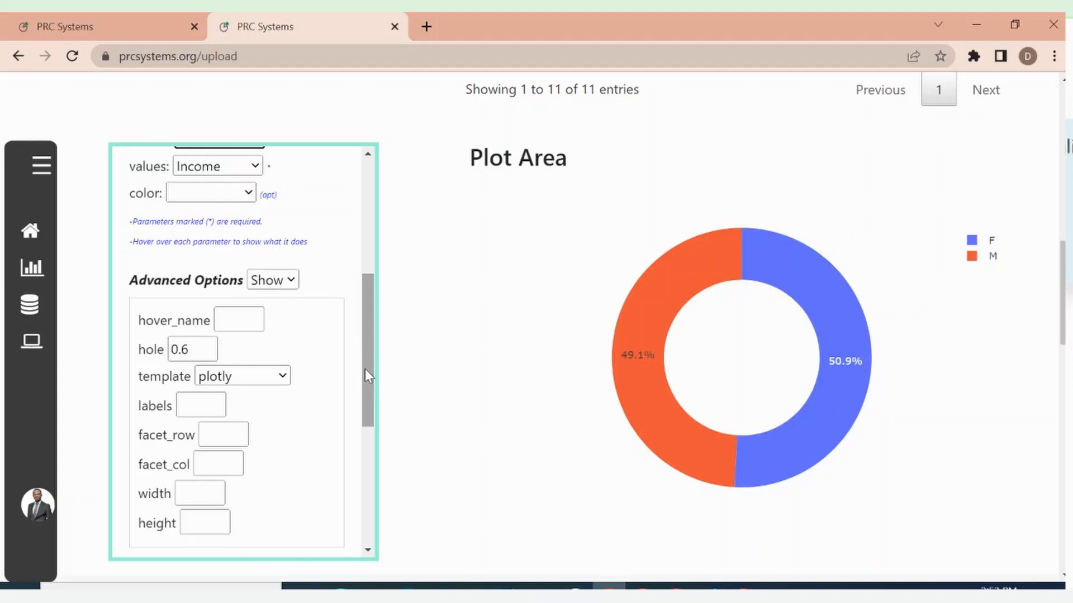
{"action": "left_click_drag", "start_coordinate": [365, 368], "coordinate": [364, 408]}
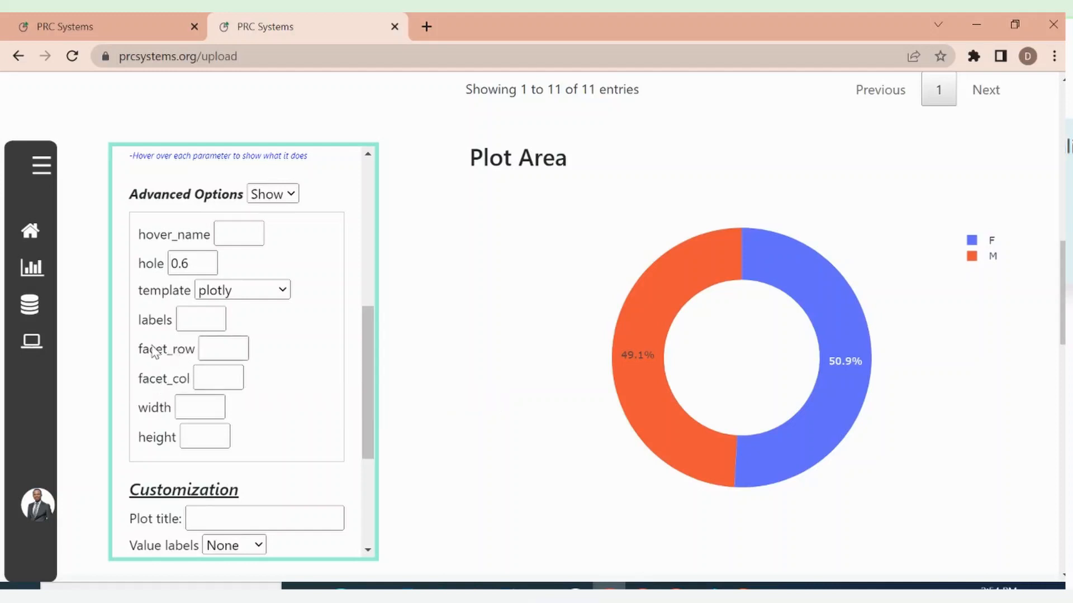
{"action": "mouse_move", "coordinate": [148, 355]}
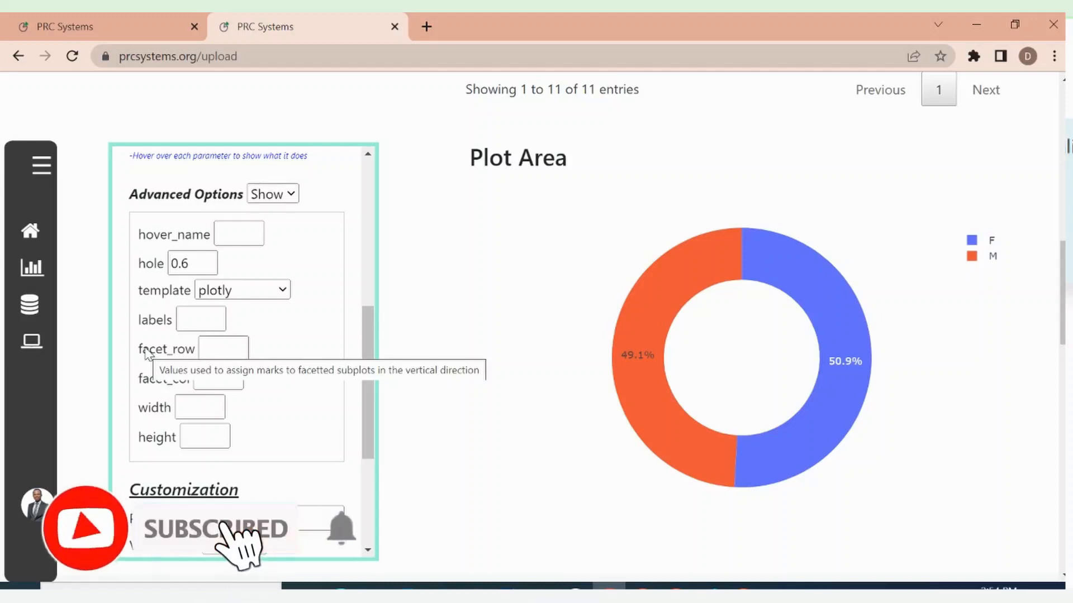
{"action": "left_click", "coordinate": [218, 379]}
{"action": "type", "text": "Ge"}
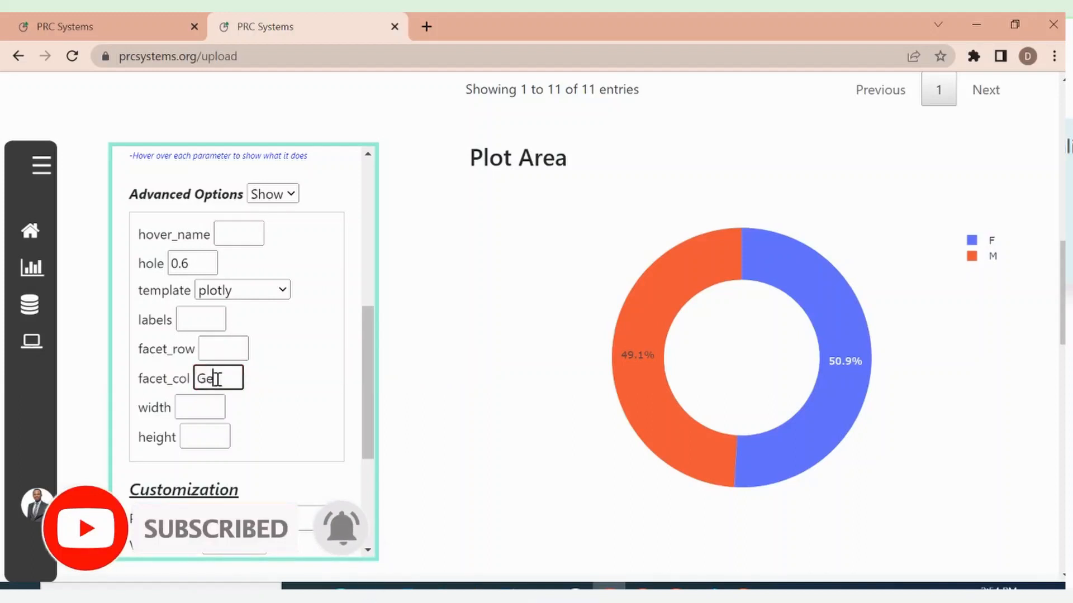
{"action": "type", "text": "nder"}
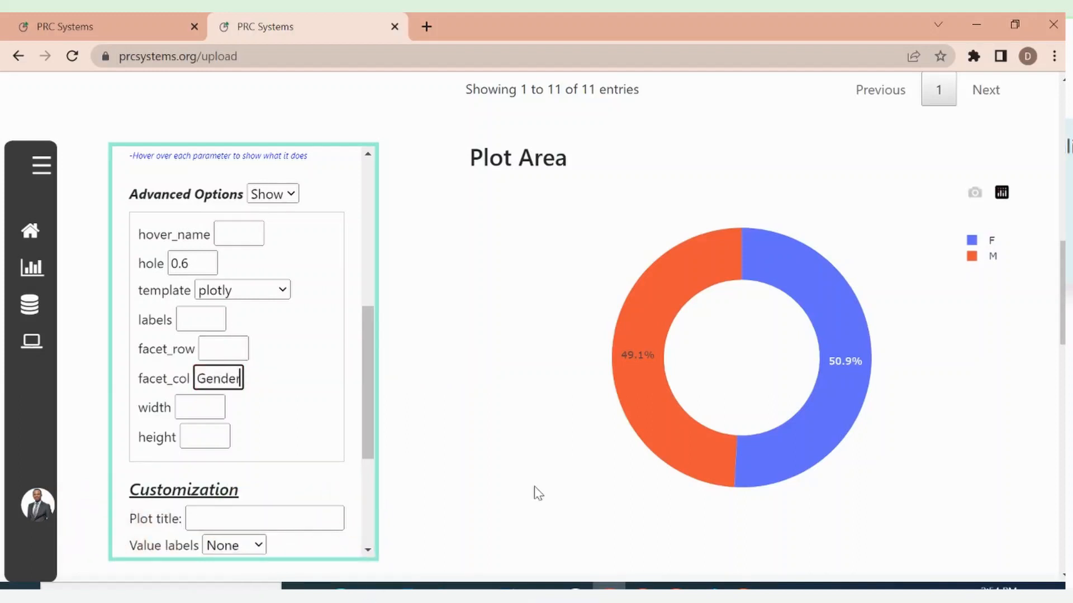
{"action": "left_click_drag", "start_coordinate": [368, 382], "coordinate": [367, 470]}
{"action": "left_click", "coordinate": [194, 530]}
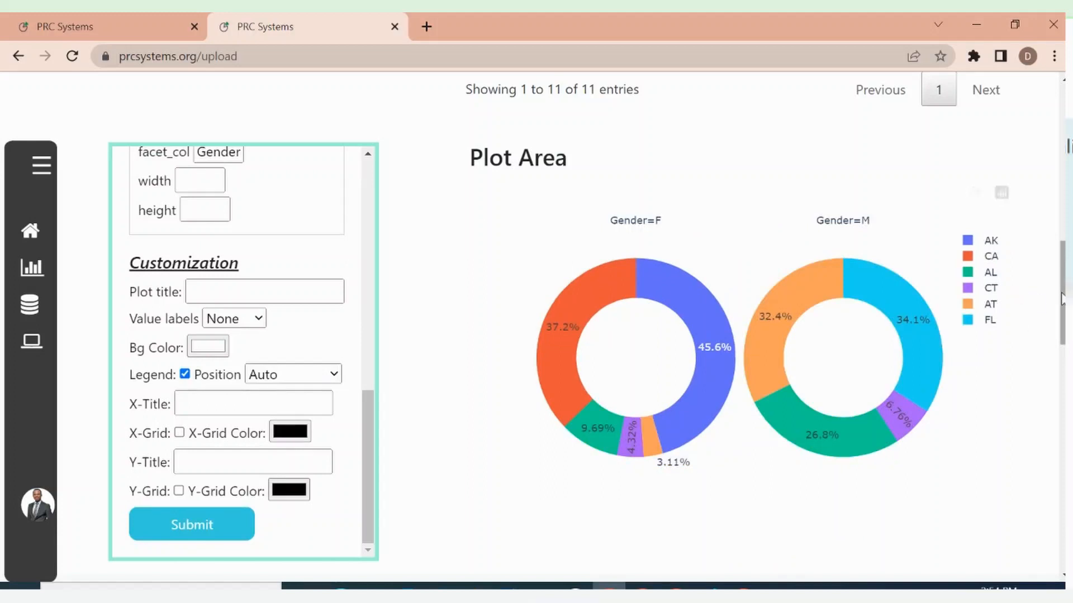
Set the pie chart's hole to 0.4 and submit the settings to redraw the plot
{"action": "mouse_move", "coordinate": [1063, 299]}
{"action": "left_mouse_down"}
{"action": "mouse_move", "coordinate": [1063, 313]}
{"action": "mouse_move", "coordinate": [1063, 300]}
{"action": "left_mouse_up"}
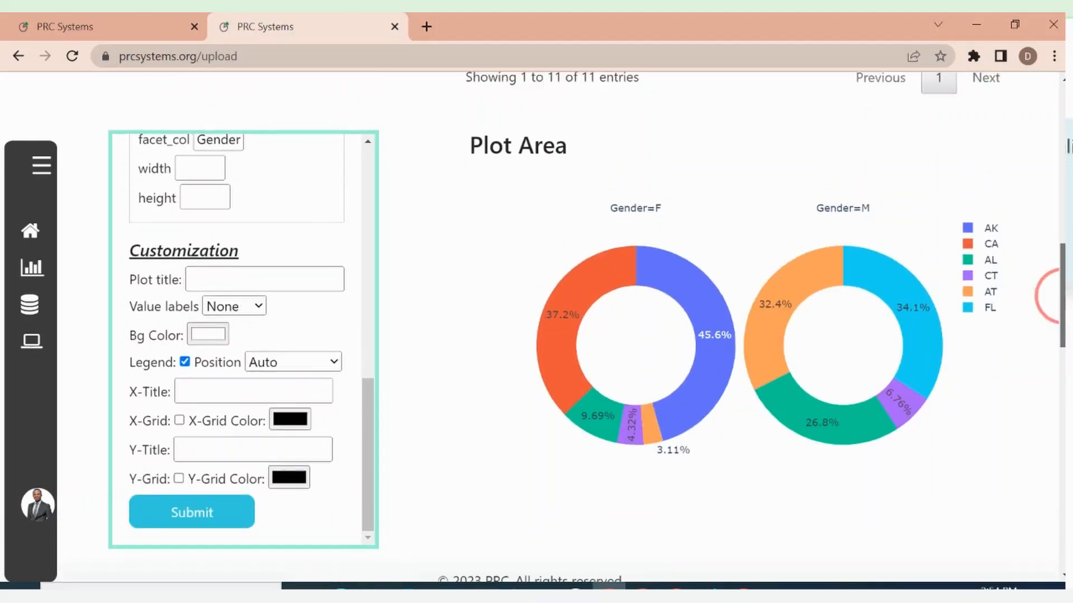
{"action": "left_click_drag", "start_coordinate": [370, 437], "coordinate": [368, 337]}
{"action": "left_click", "coordinate": [197, 286]}
{"action": "key", "text": "BackSpace"}
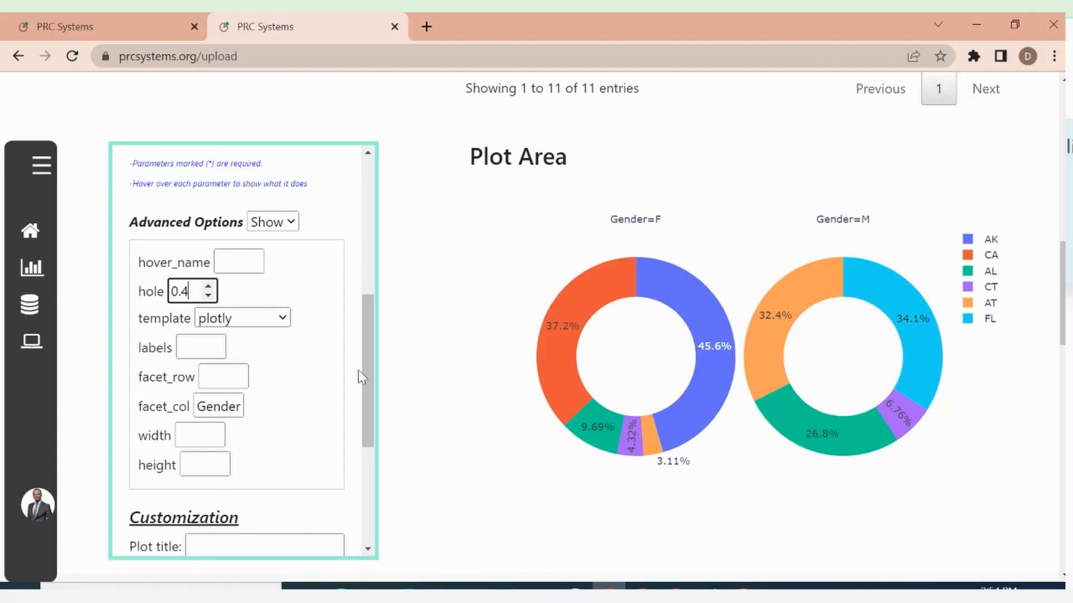
{"action": "left_click_drag", "start_coordinate": [363, 377], "coordinate": [364, 492]}
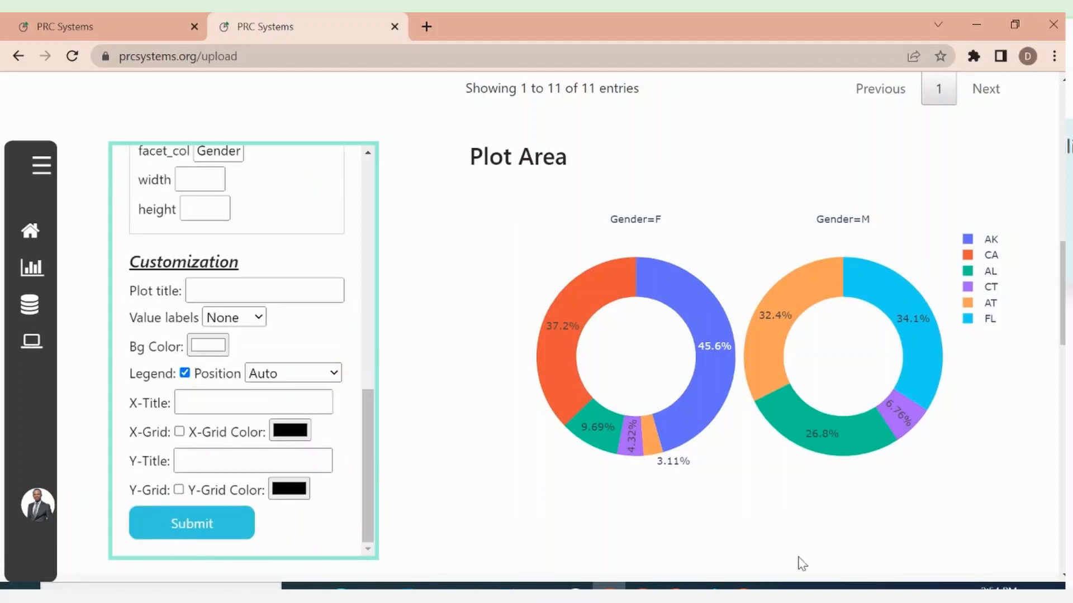
{"action": "mouse_move", "coordinate": [1062, 300]}
{"action": "left_mouse_down"}
{"action": "mouse_move", "coordinate": [1063, 318]}
{"action": "mouse_move", "coordinate": [1062, 289]}
{"action": "left_mouse_up"}
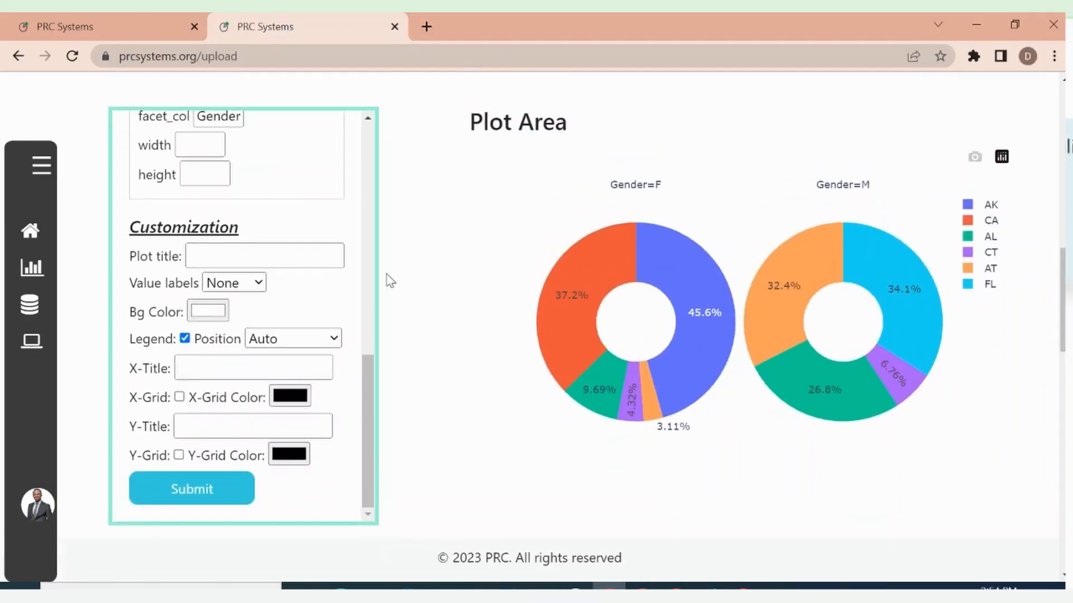
Examine the State and Income details of slices in the Gender=F and Gender=M donut charts against the PIE plot parameters
{"action": "scroll", "coordinate": [369, 399], "scroll_direction": "up", "scroll_amount": 10}
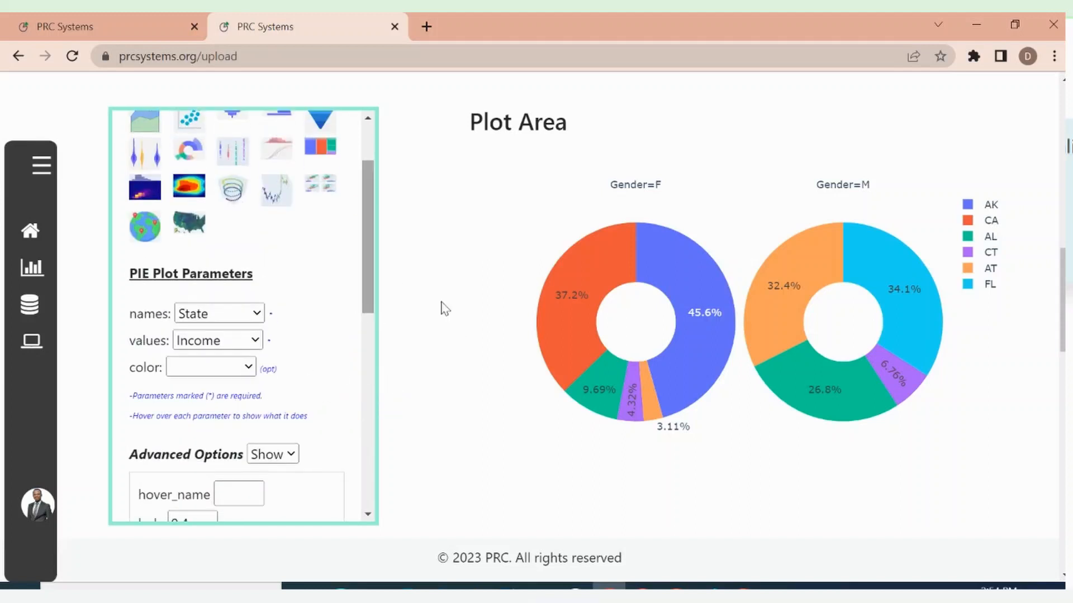
{"action": "mouse_move", "coordinate": [613, 299]}
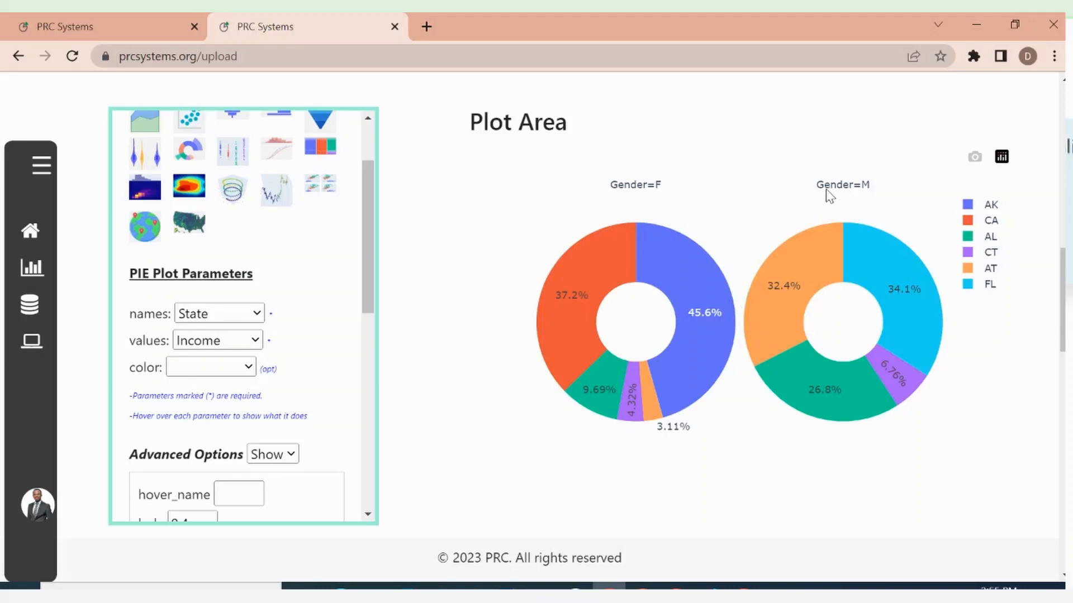
{"action": "mouse_move", "coordinate": [814, 249]}
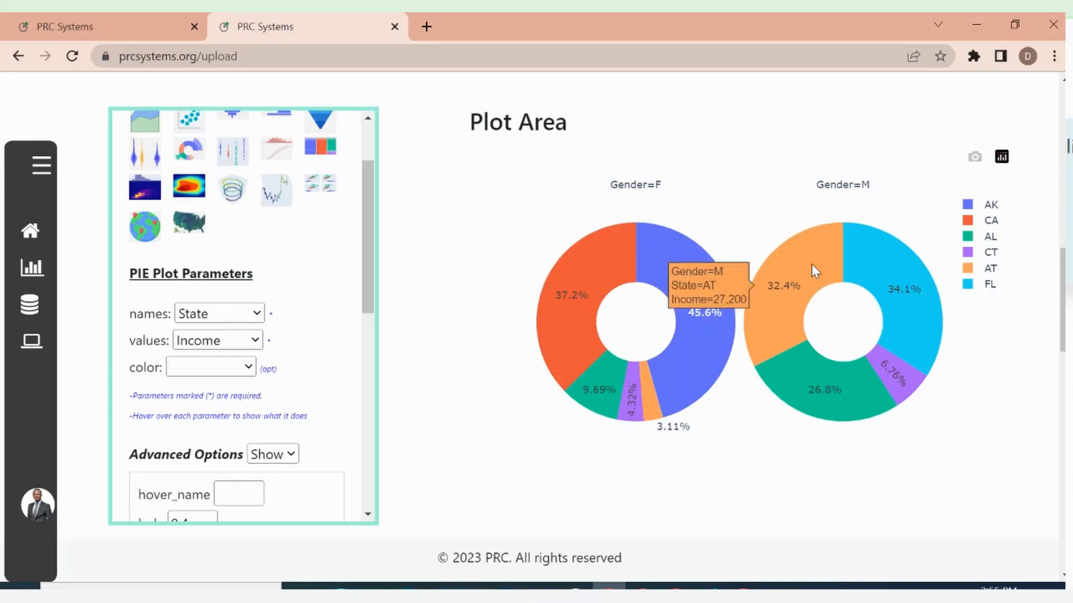
{"action": "mouse_move", "coordinate": [611, 242]}
{"action": "mouse_move", "coordinate": [676, 262]}
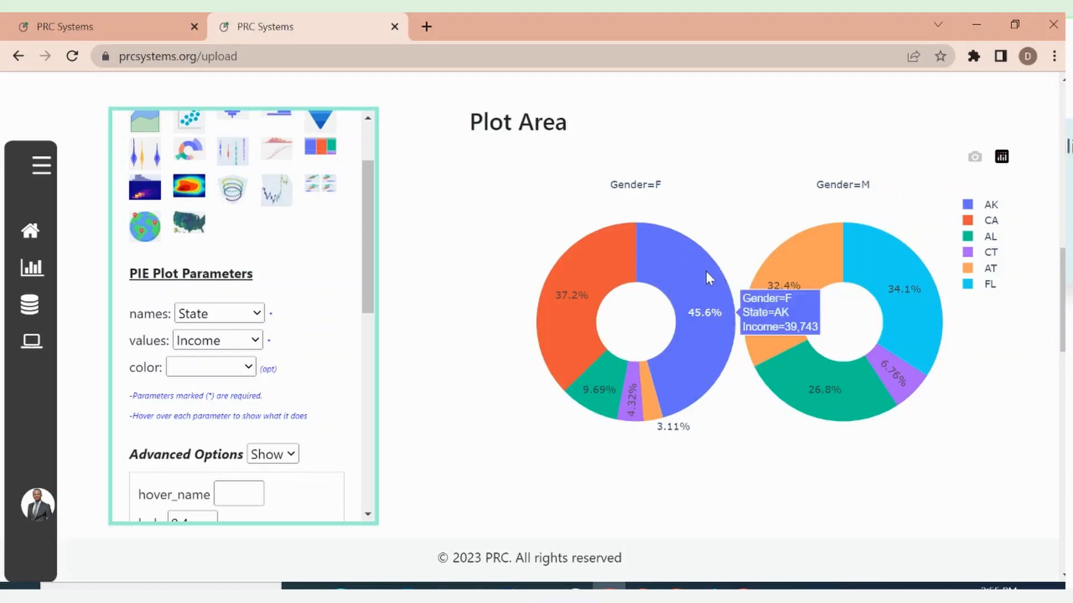
{"action": "mouse_move", "coordinate": [821, 391]}
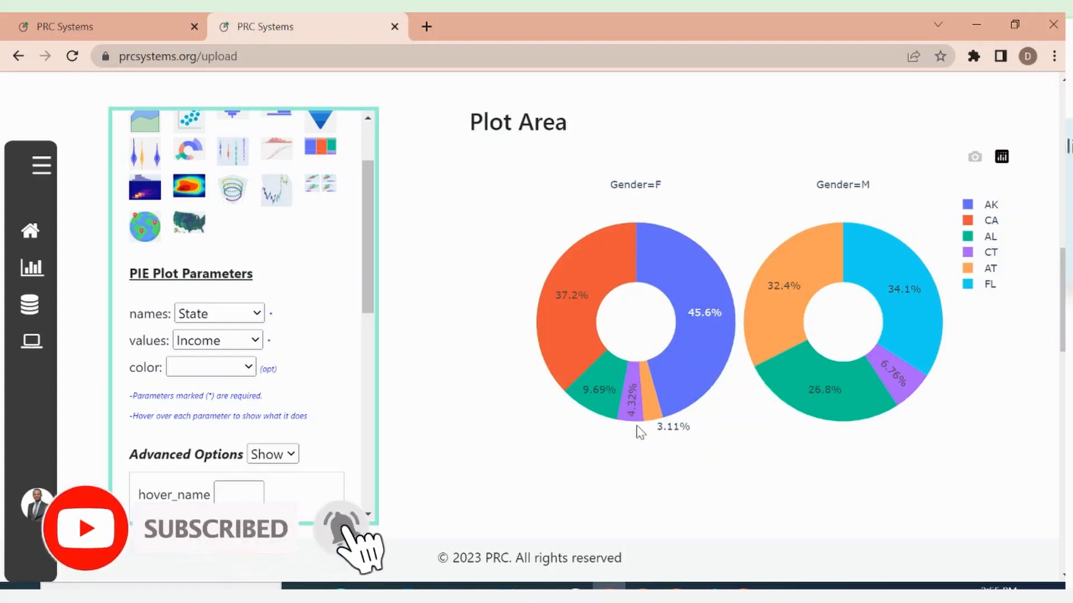
{"action": "left_click_drag", "start_coordinate": [365, 276], "coordinate": [365, 287]}
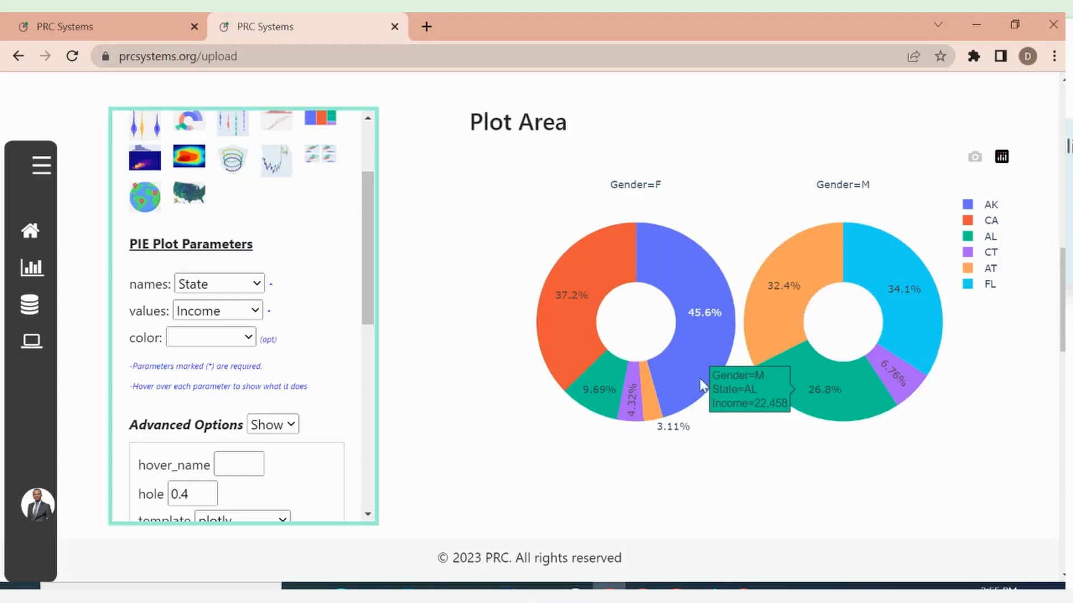
Clear the facet_col advanced option, set facet_row to Gender and submit the settings to redraw the plot
{"action": "left_click_drag", "start_coordinate": [369, 295], "coordinate": [375, 426]}
{"action": "left_click", "coordinate": [218, 325]}
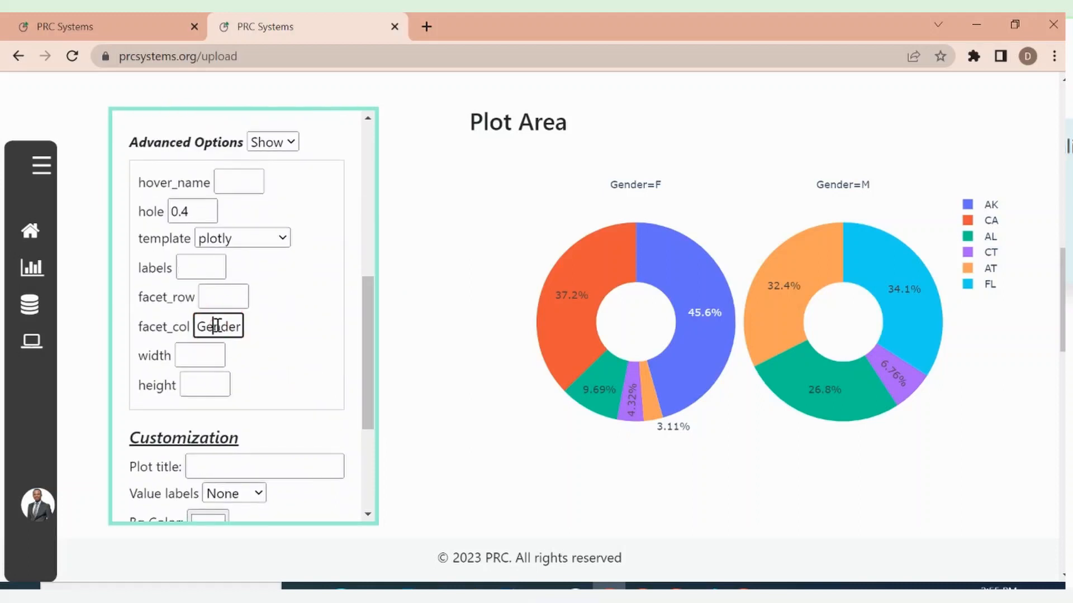
{"action": "double_click", "coordinate": [217, 325]}
{"action": "key", "text": "BackSpace"}
{"action": "left_click", "coordinate": [227, 295]}
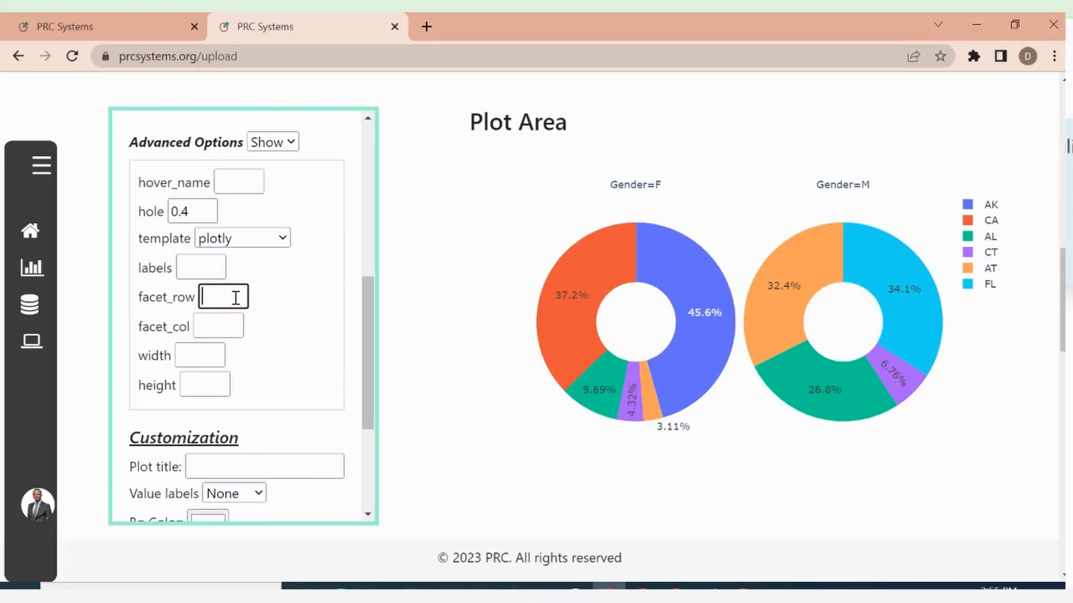
{"action": "type", "text": "Gender"}
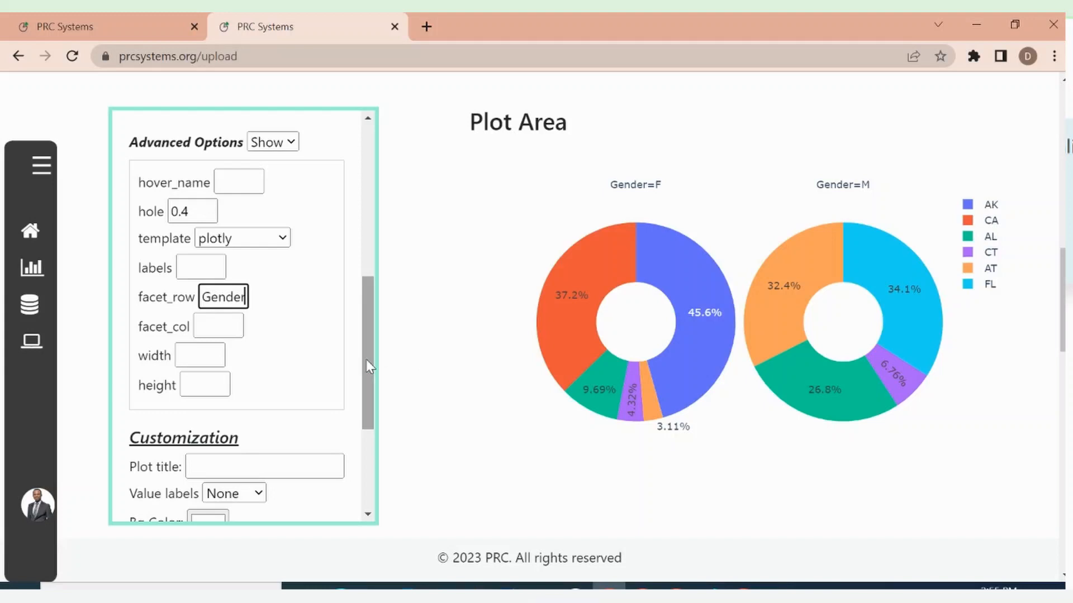
{"action": "left_click_drag", "start_coordinate": [366, 360], "coordinate": [367, 442]}
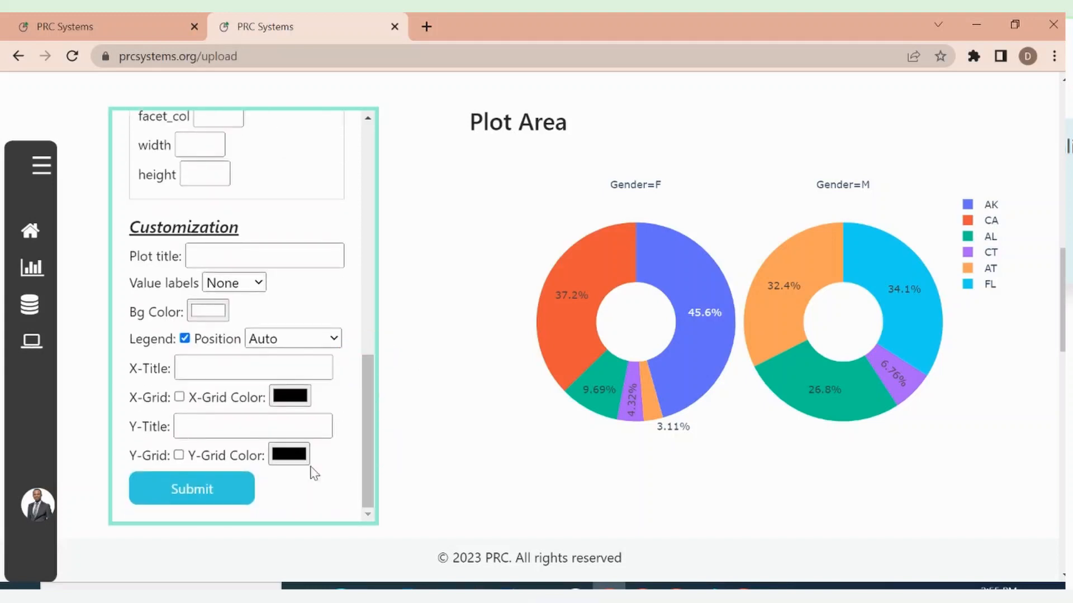
{"action": "left_click", "coordinate": [192, 494]}
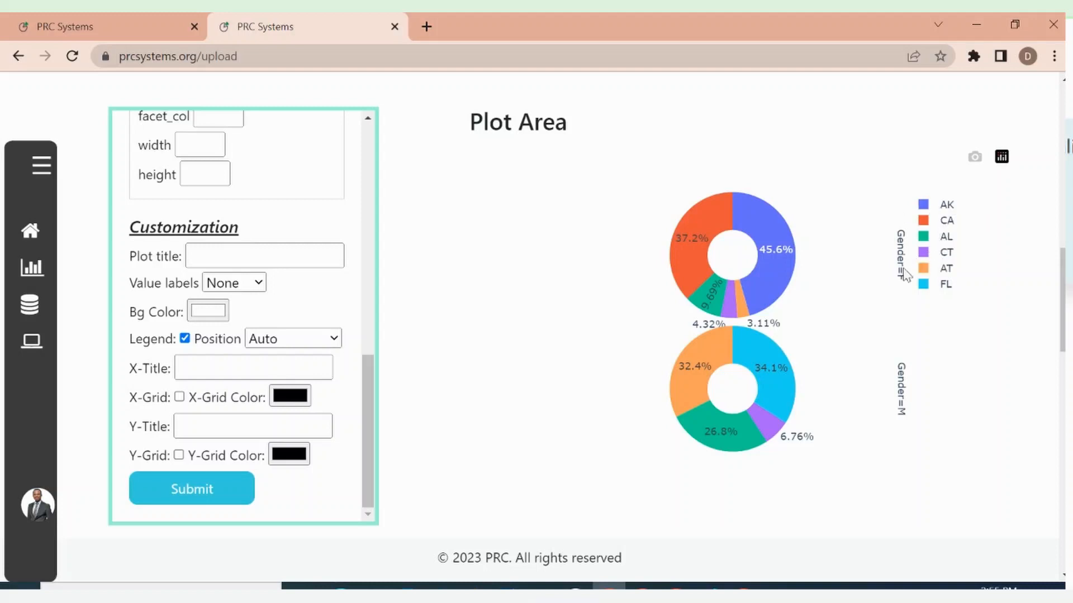
{"action": "mouse_move", "coordinate": [773, 254]}
Clear the facet_row advanced option, set facet_col back to Gender and submit the settings to redraw the donuts in columns
{"action": "left_click", "coordinate": [364, 349]}
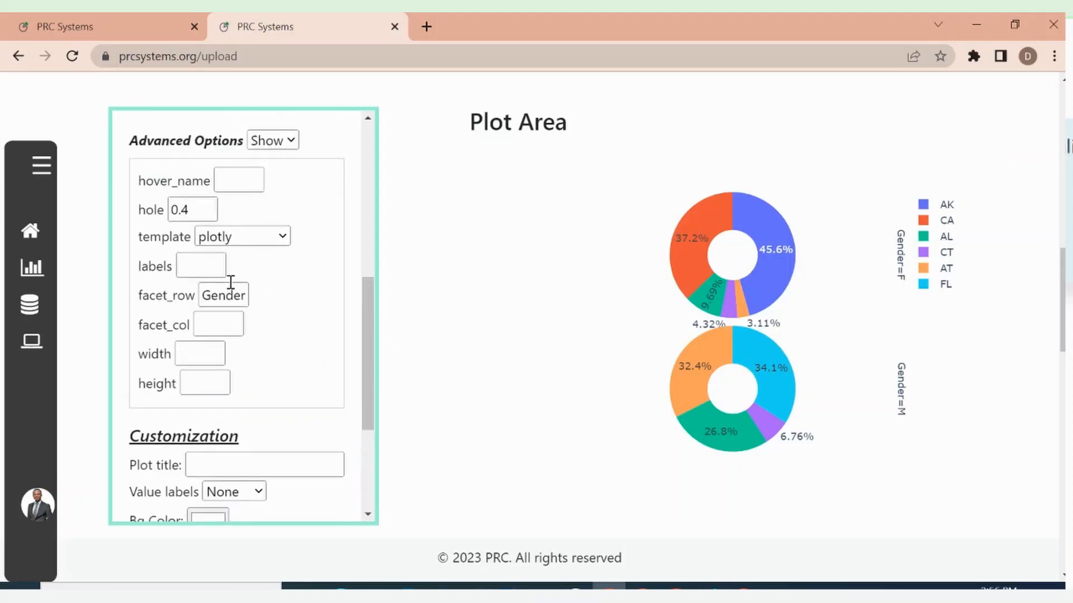
{"action": "left_click", "coordinate": [218, 303]}
{"action": "key", "text": "ctrl+a"}
{"action": "key", "text": "BackSpace"}
{"action": "left_click", "coordinate": [216, 328]}
{"action": "type", "text": "Gender"}
{"action": "left_click_drag", "start_coordinate": [369, 365], "coordinate": [367, 475]}
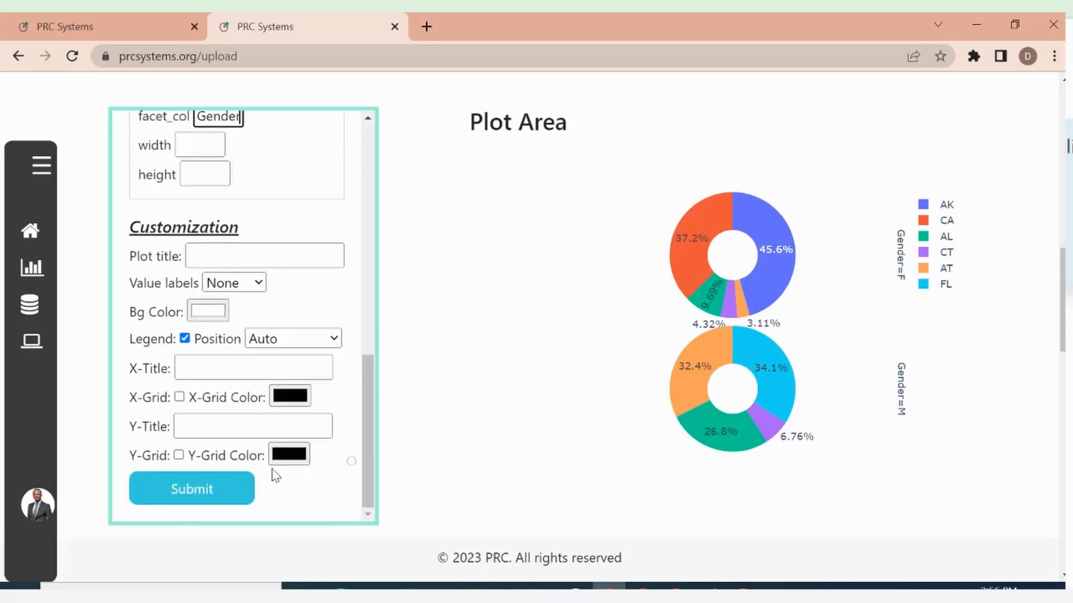
{"action": "left_click", "coordinate": [192, 493]}
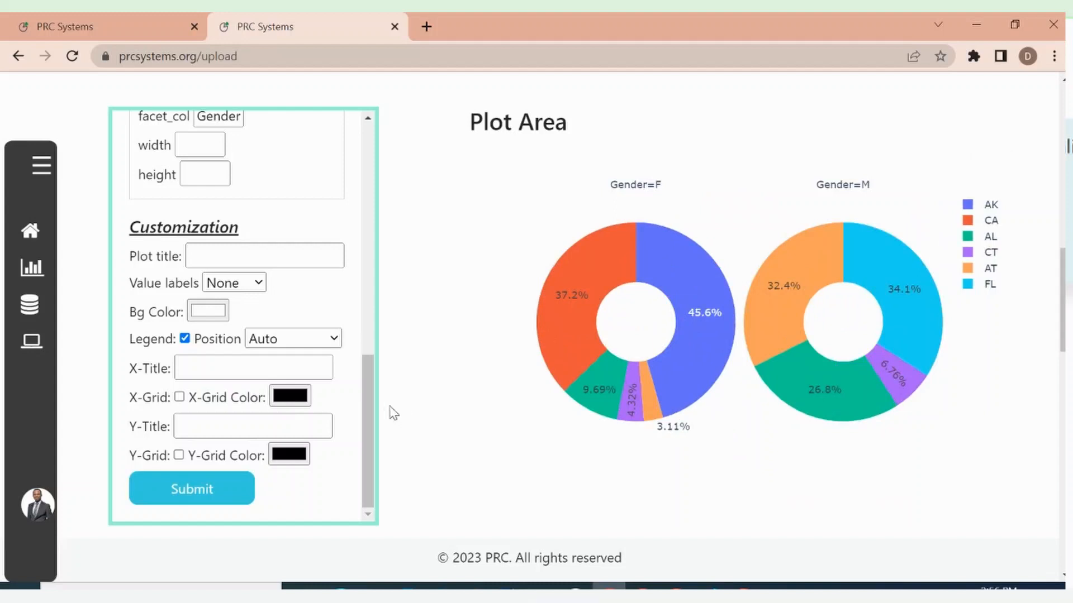